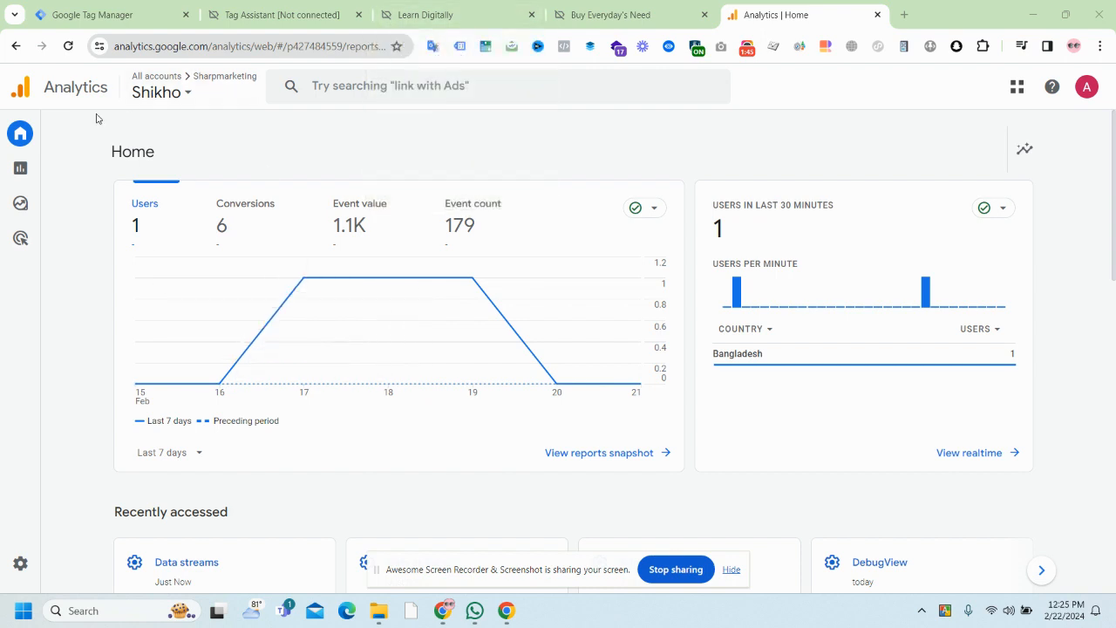
Step: Open the data streams list in the admin settings of the Shikho property
mouse_move(4, 554)
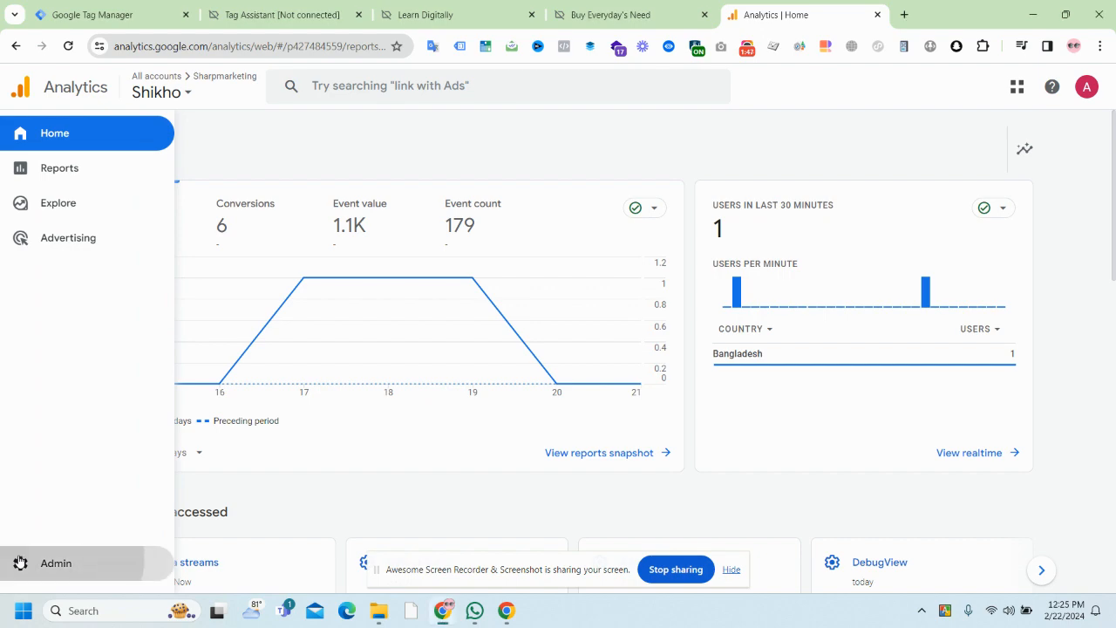
left_click(19, 562)
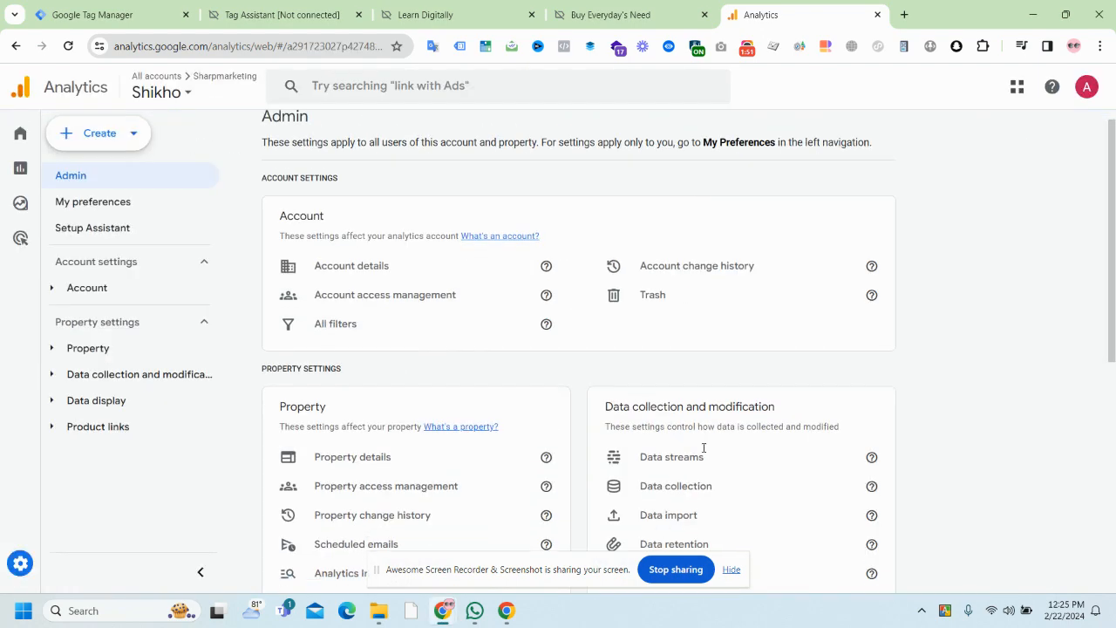
scroll(704, 447, "down", 2)
scroll(708, 444, "up", 1)
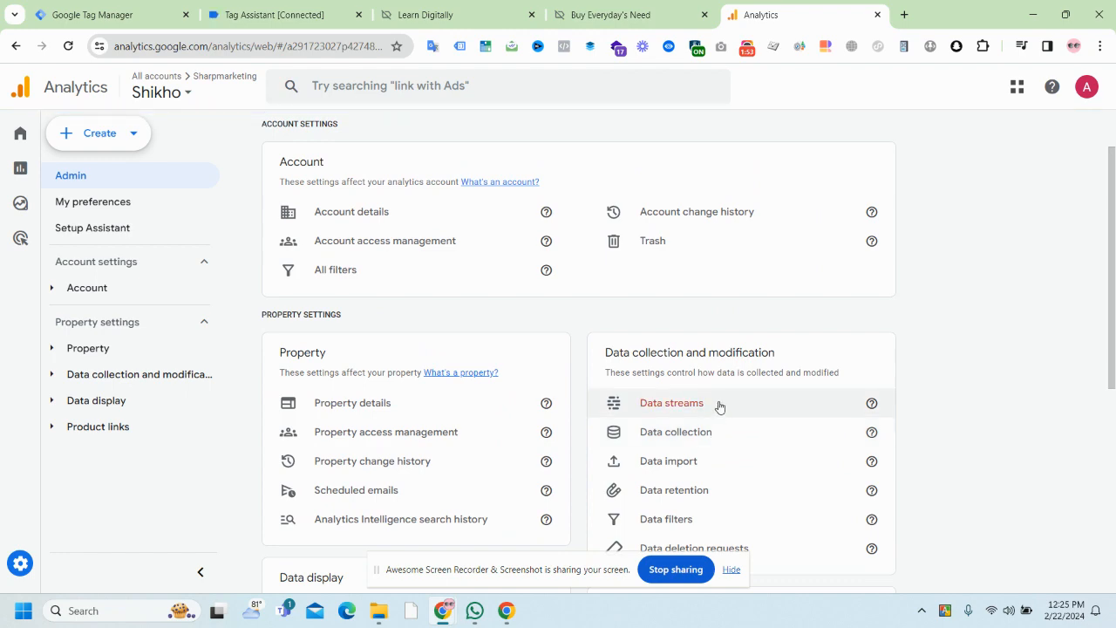
left_click(671, 403)
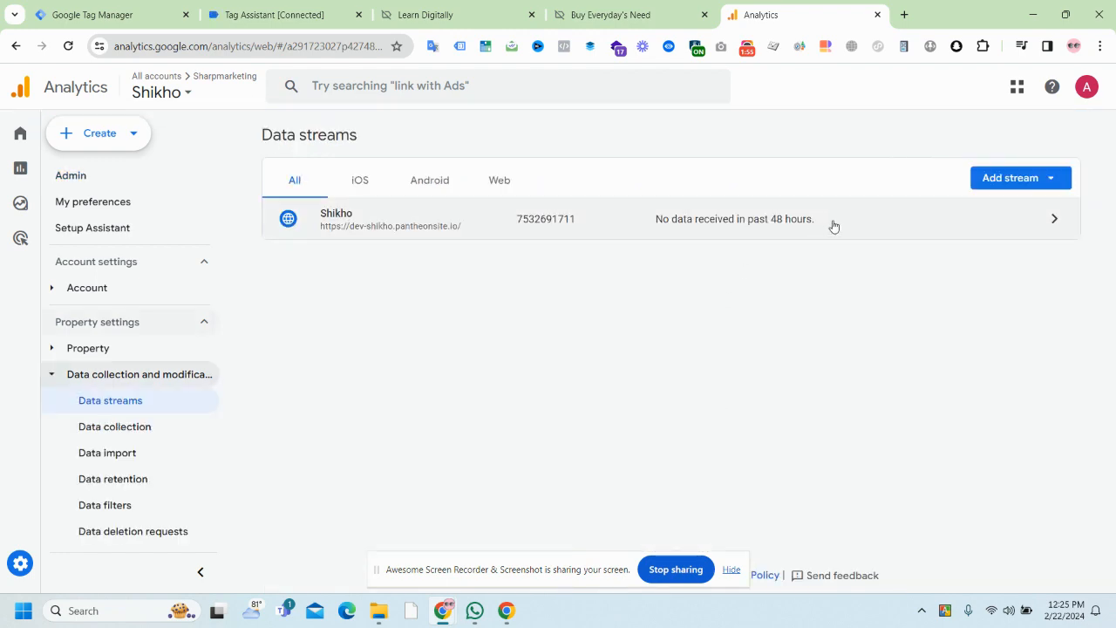
Step: Open the Shikho web stream's details and copy its measurement ID
left_click(834, 224)
scroll(890, 381, "down", 1)
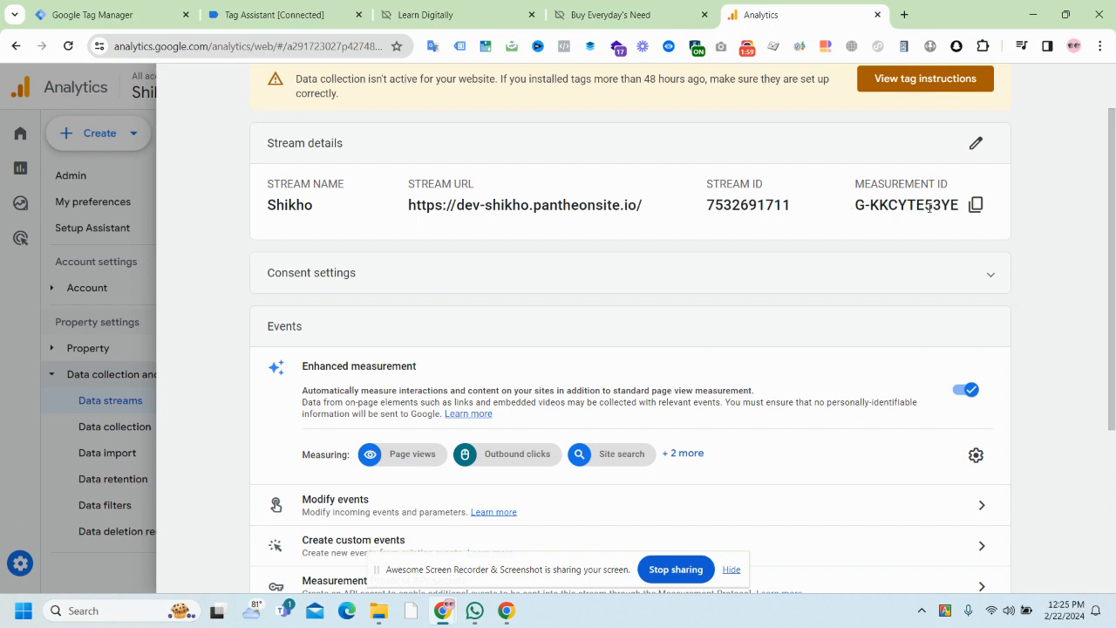
left_click(976, 209)
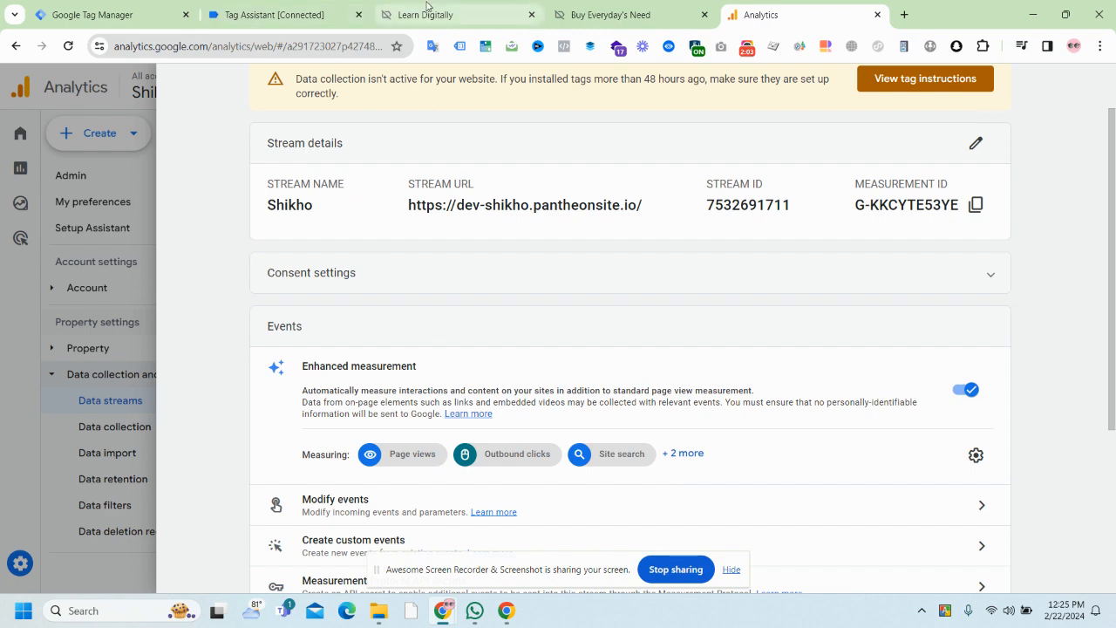
Step: Switch to Google Tag Manager and open the Google Tag in the dev-shikho.pantheonsite.io container
left_click(401, 6)
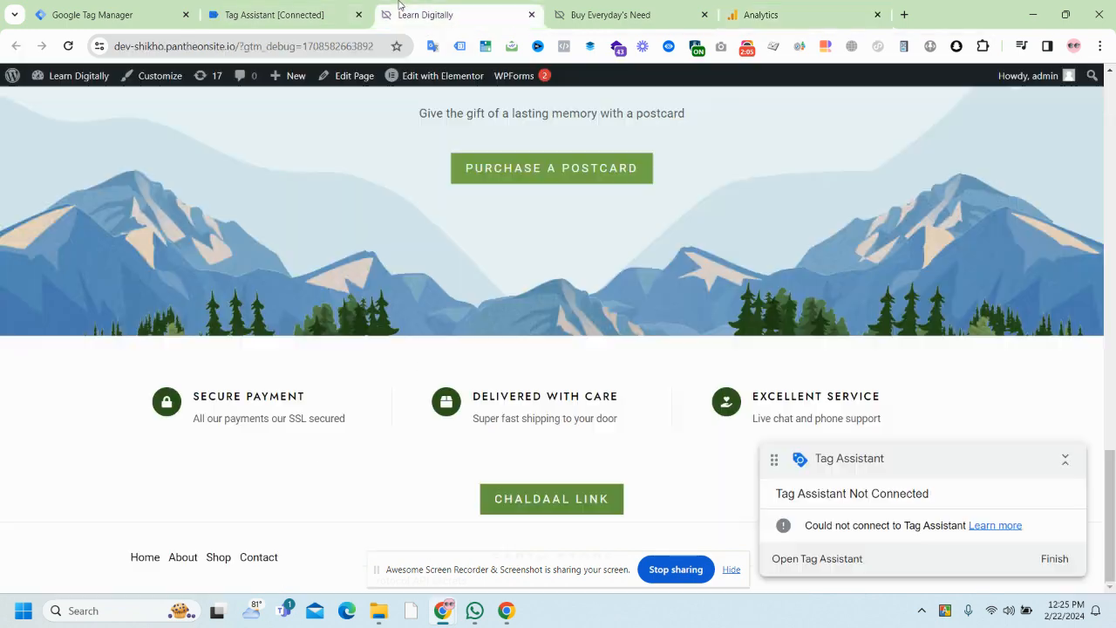
left_click(149, 8)
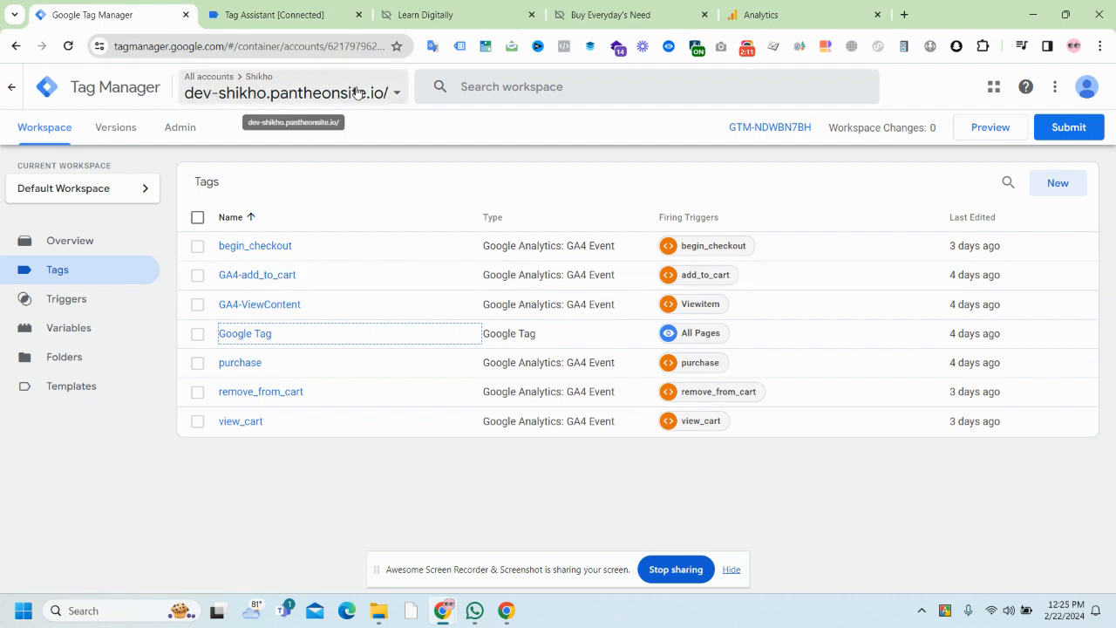
left_click(245, 333)
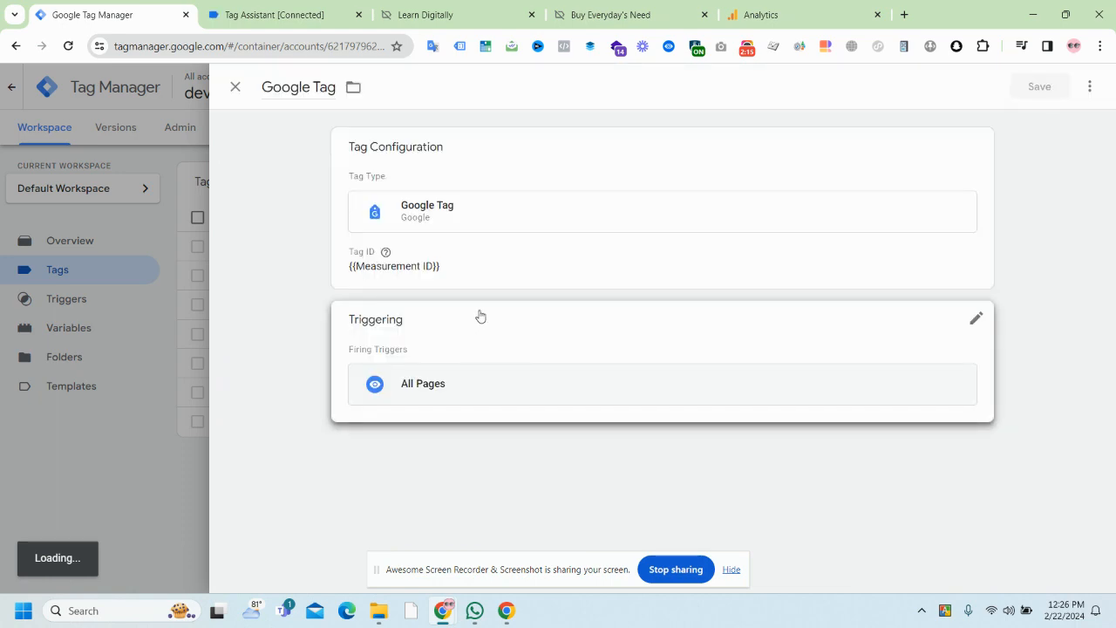
Step: Replace the Google Tag's tag ID with G-KKCYTE53YE and save the tag
left_click(475, 264)
left_click_drag(445, 292, 319, 287)
left_click(320, 290)
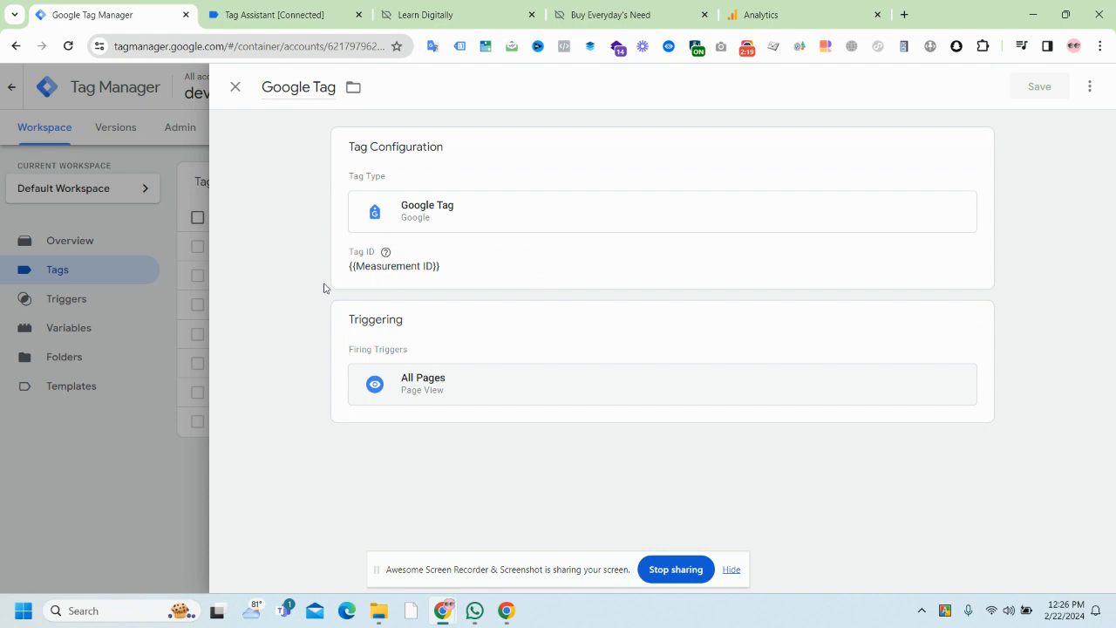
left_click(409, 267)
left_click_drag(452, 299, 352, 299)
key("ctrl+v")
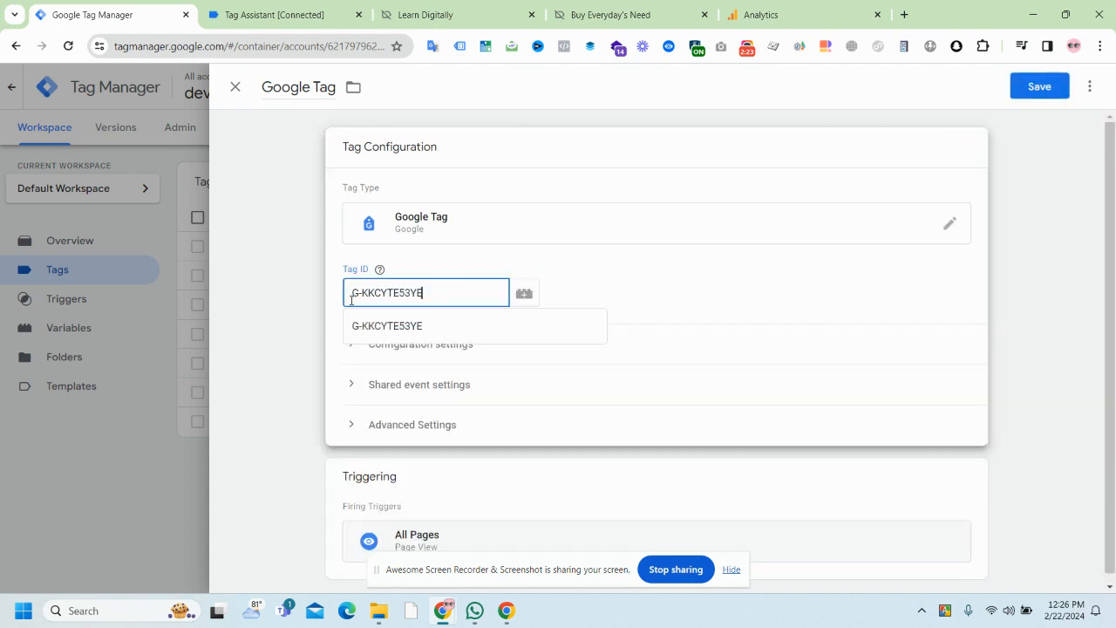
left_click(1050, 88)
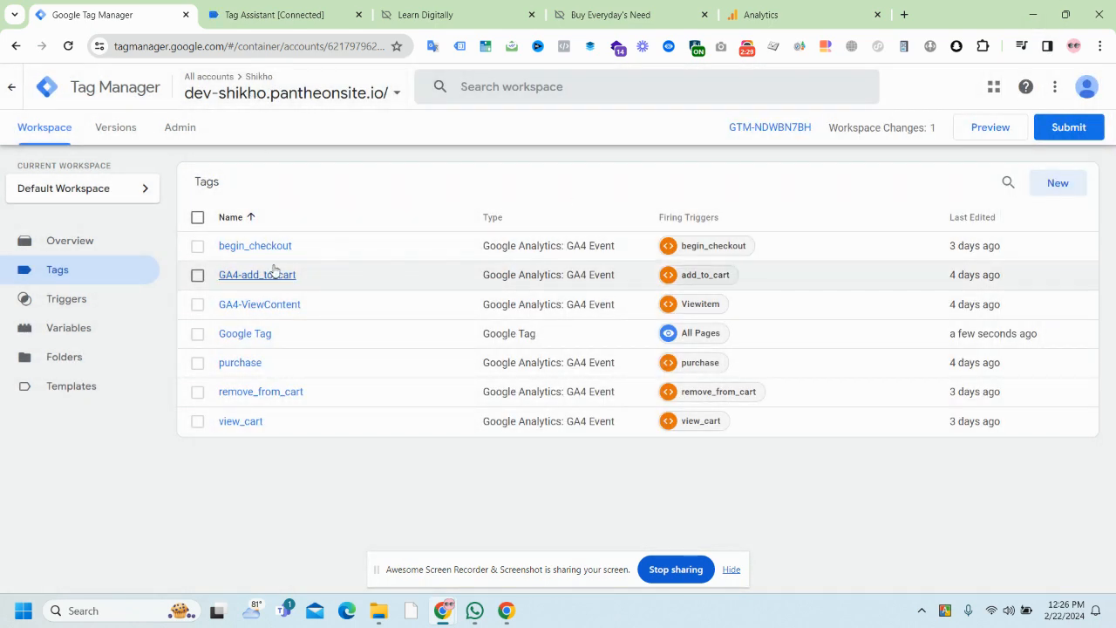
Step: Open the Chaldaal account's dev-chaldaal.pantheonsite.io container in a separate browser tab
left_click(562, 7)
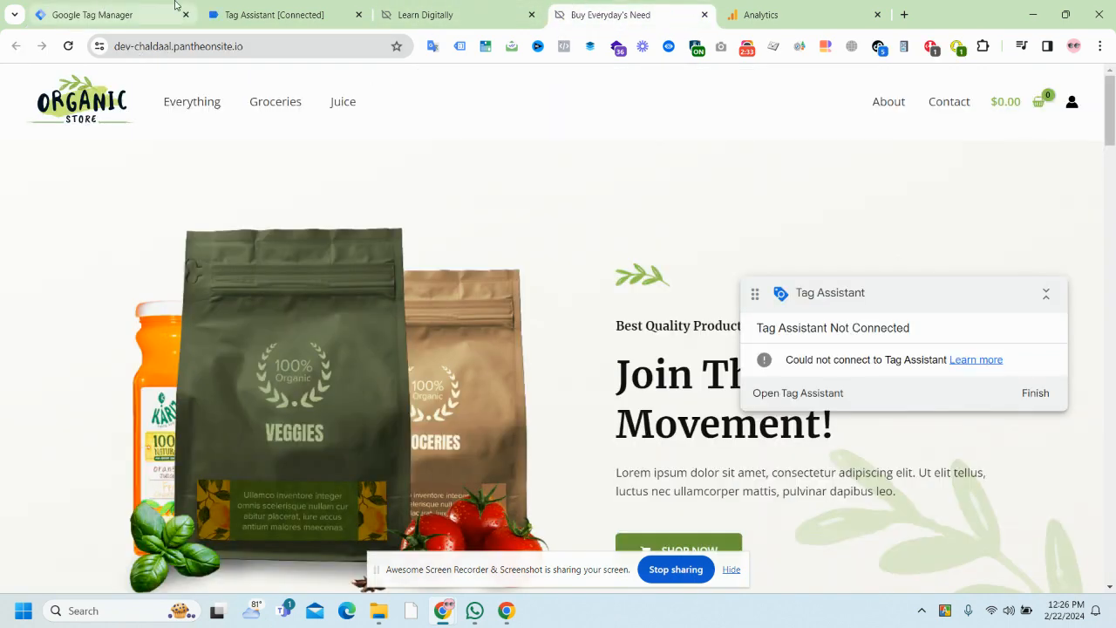
left_click(466, 9)
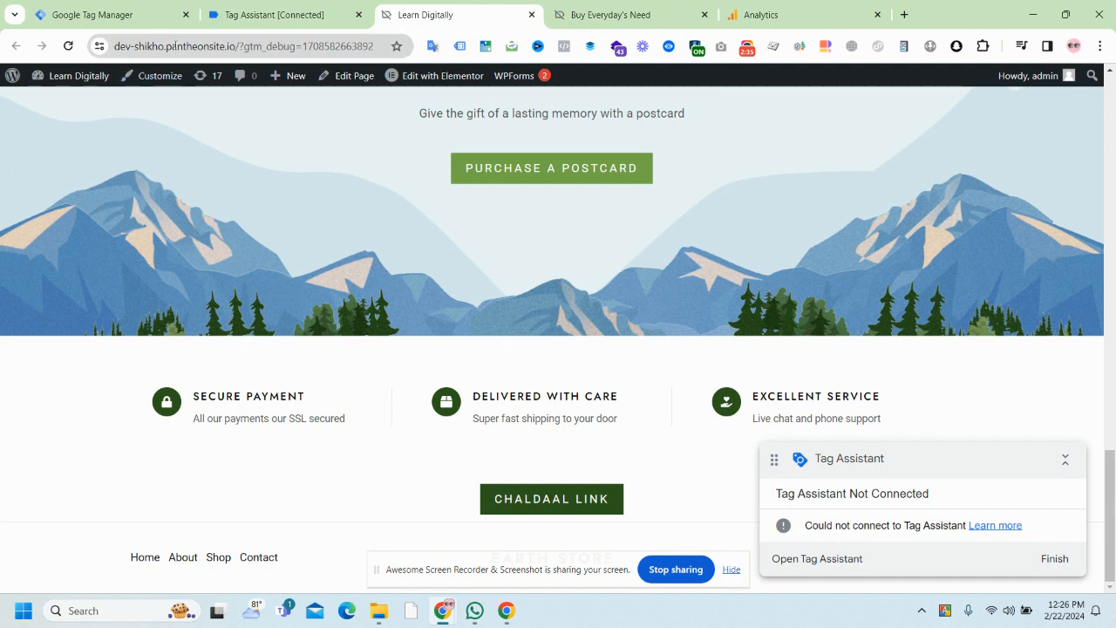
left_click(122, 14)
left_click(355, 92)
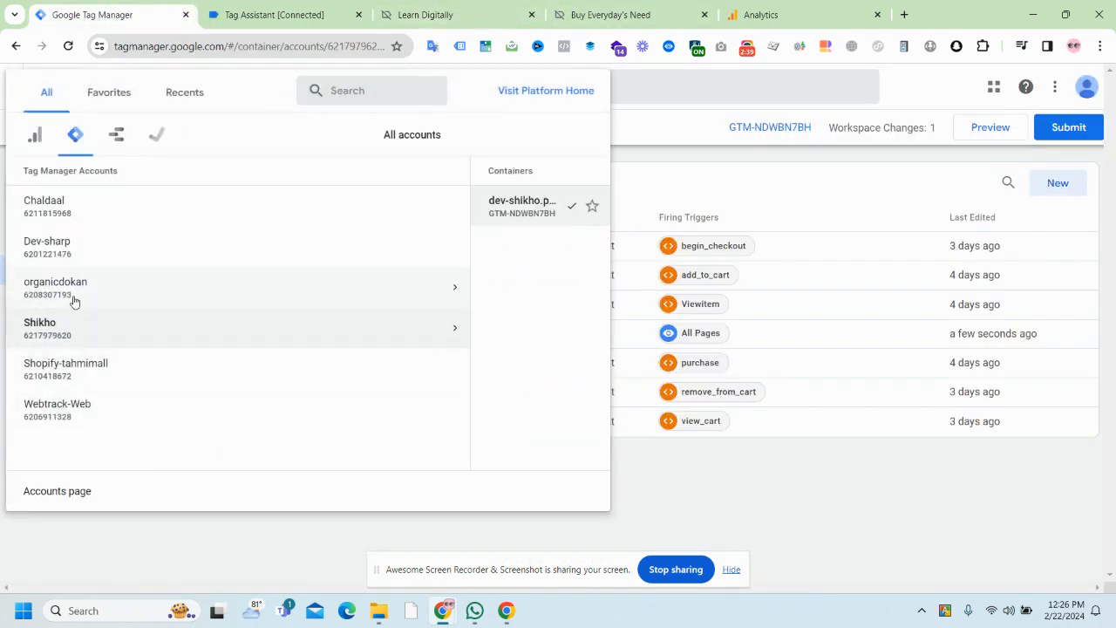
right_click(141, 210)
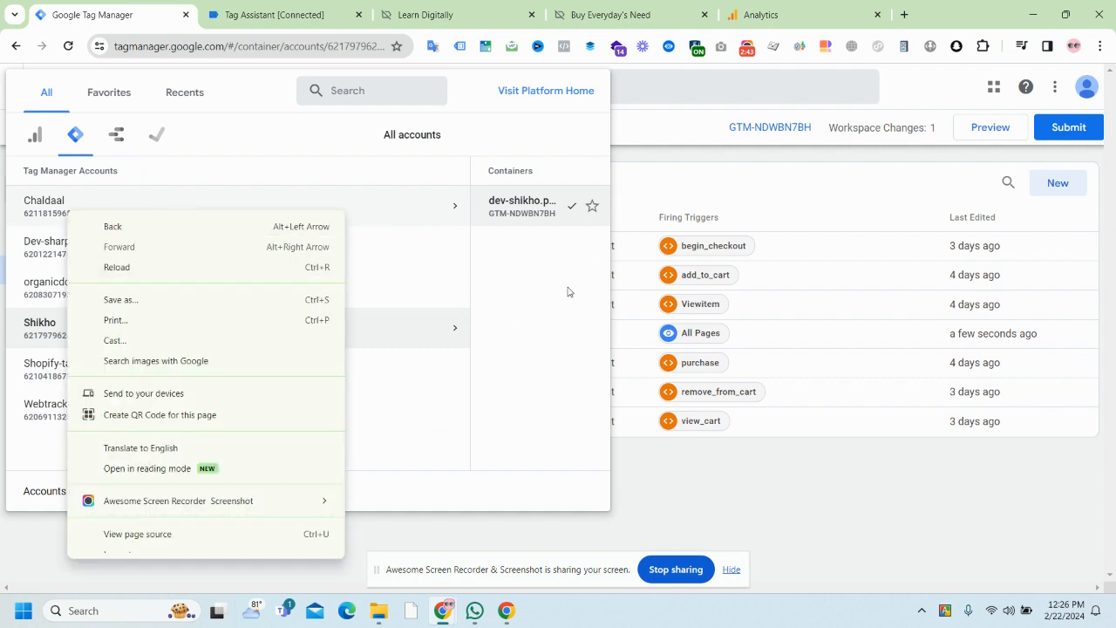
key("Escape")
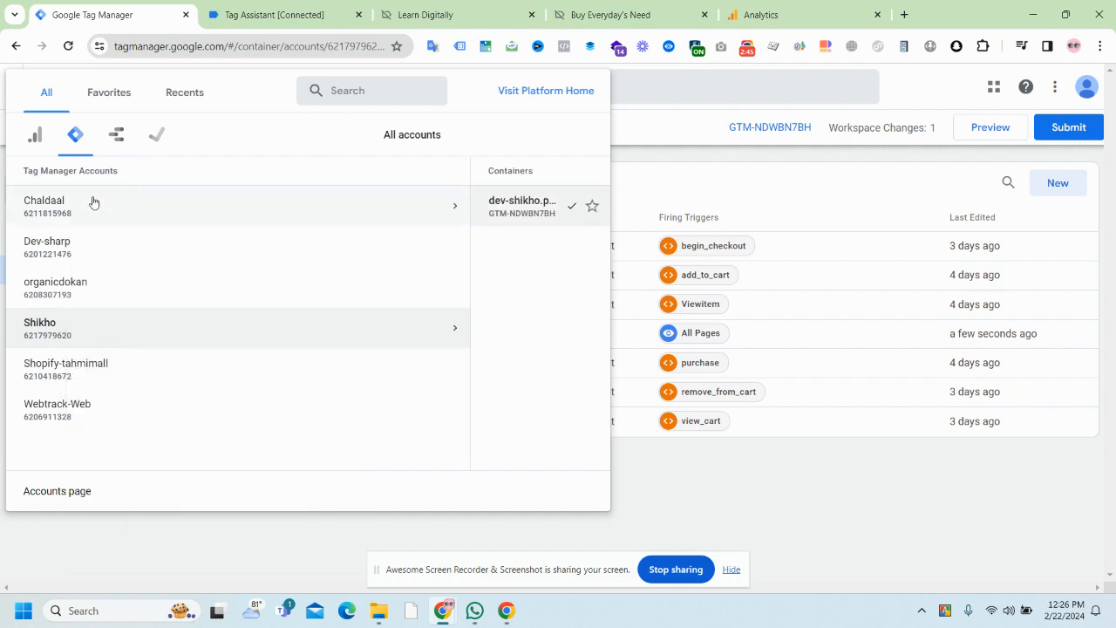
left_click(95, 201)
right_click(277, 244)
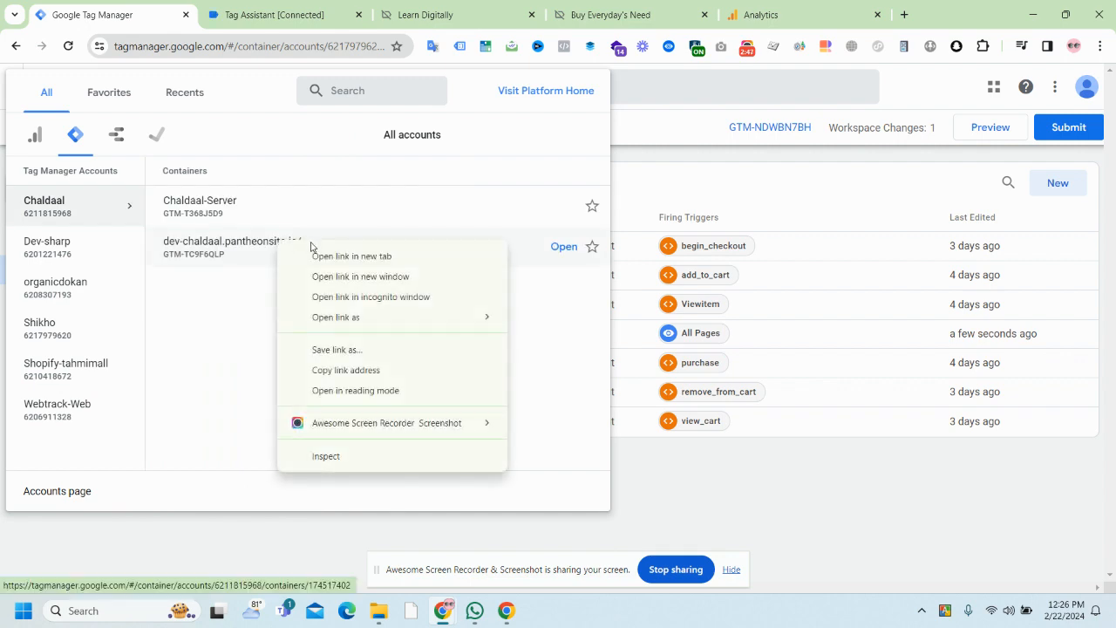
left_click(318, 253)
left_click(209, 5)
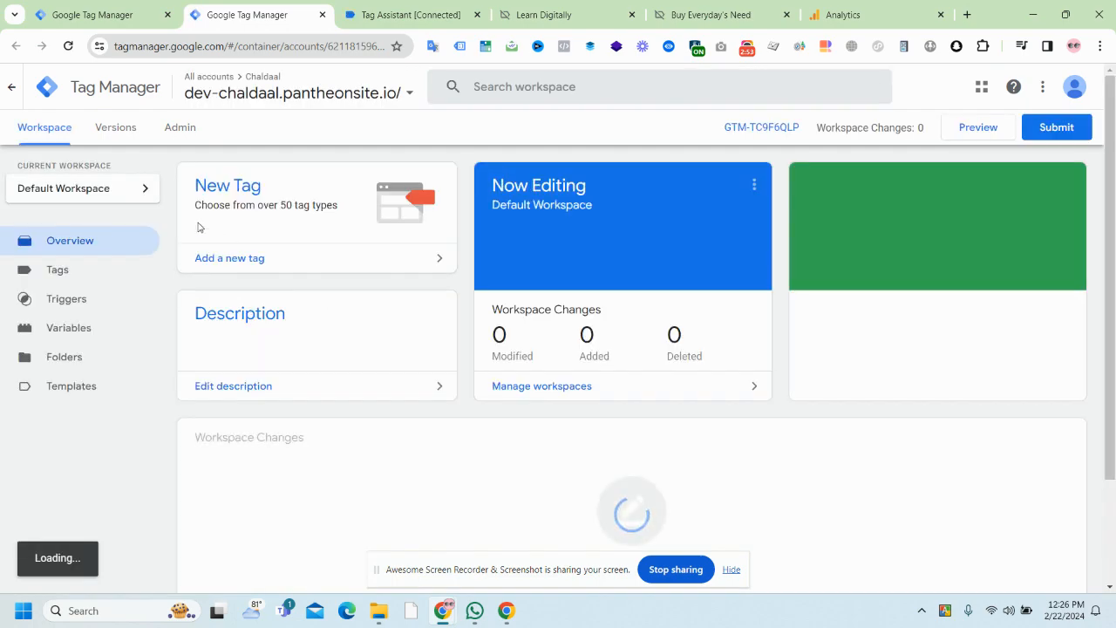
Step: Open the Google Tag-Pageview tag in the dev-chaldaal container to check its tag ID
left_click(96, 279)
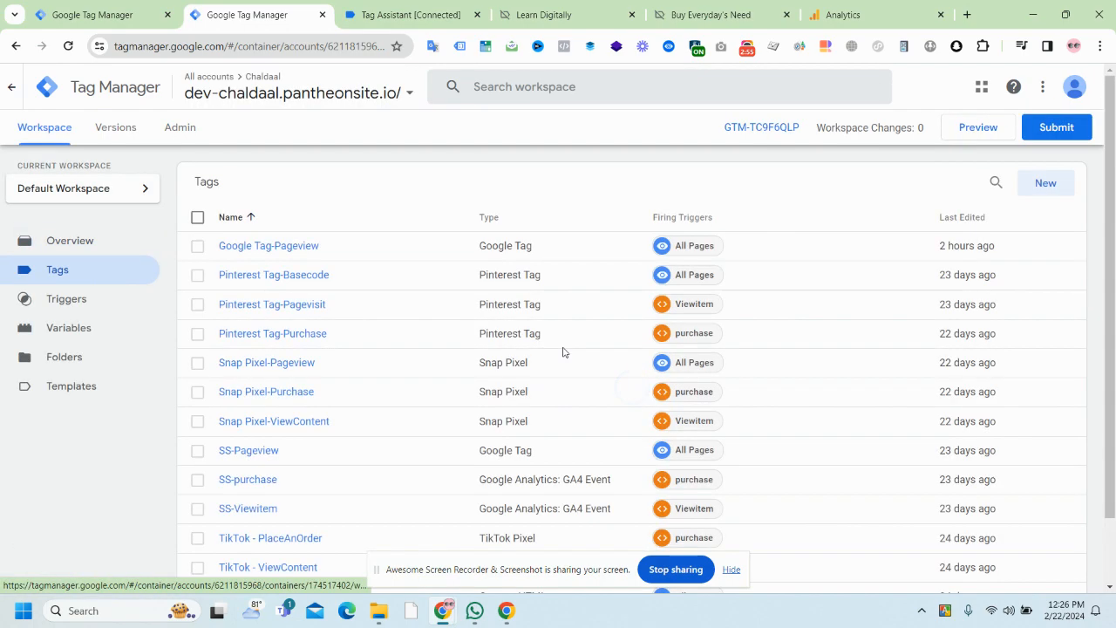
scroll(257, 401, "down", 2)
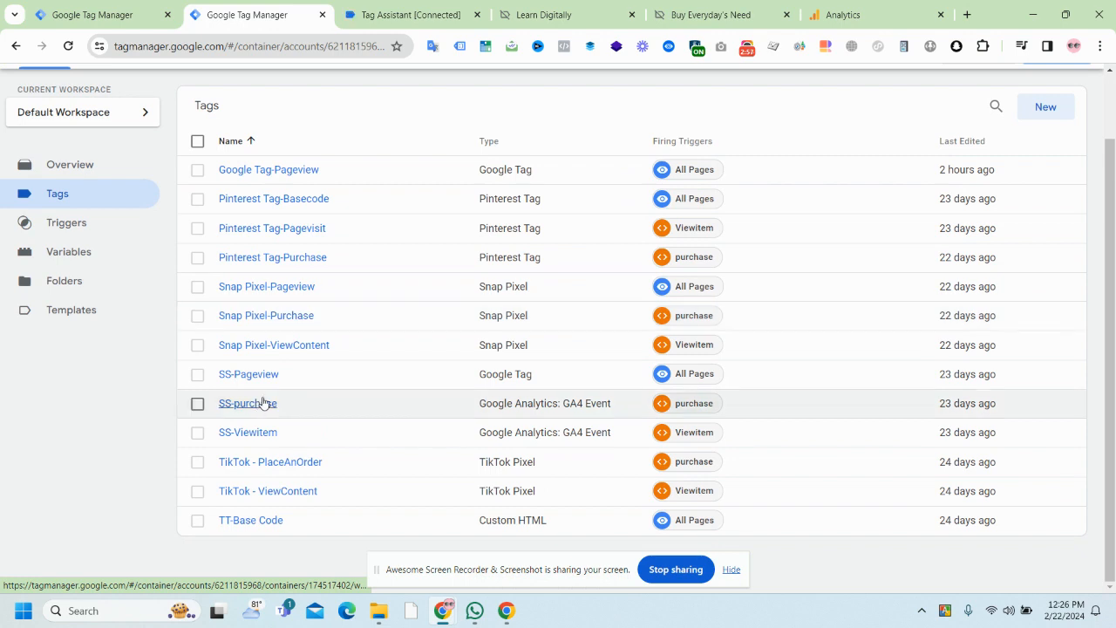
left_click(316, 171)
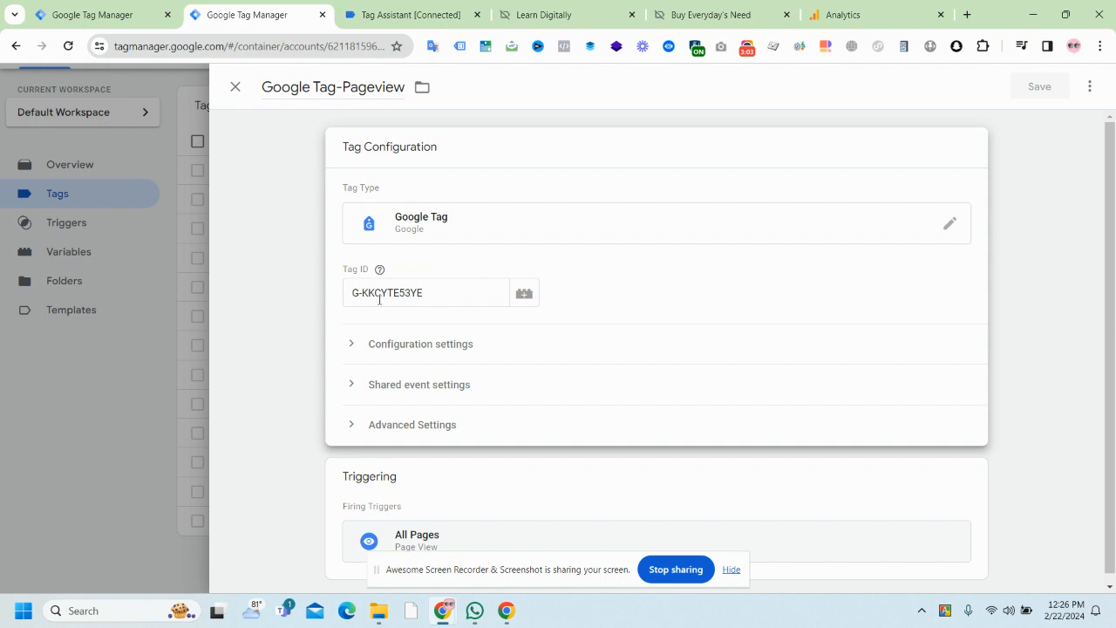
Step: Compare the Google Tag's tag ID in the dev-shikho container with the one in the dev-chaldaal container
left_click(96, 15)
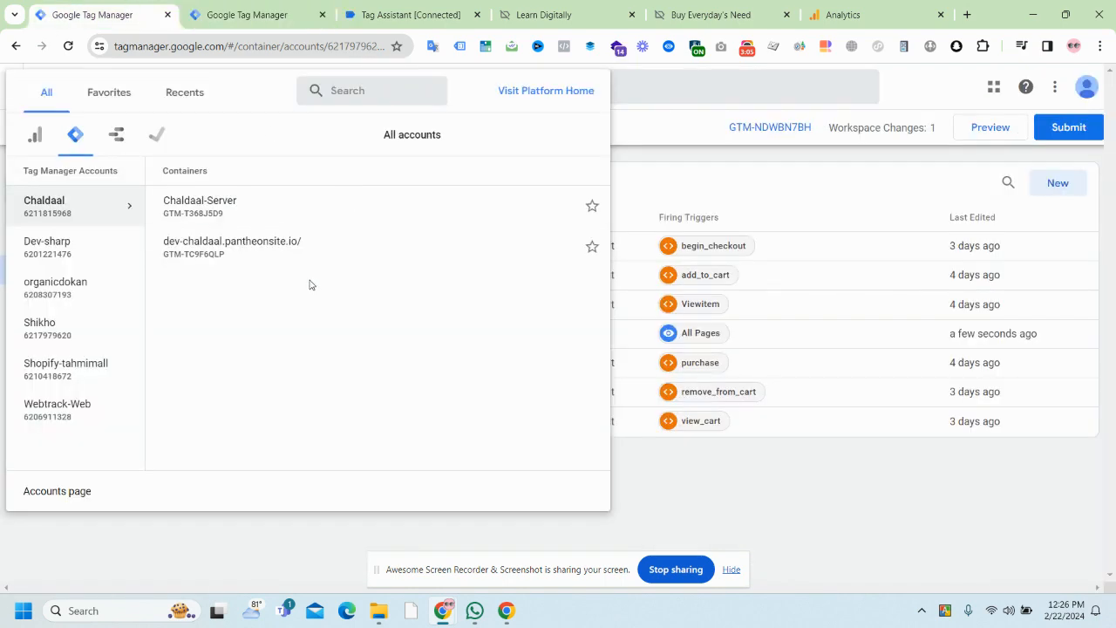
left_click(800, 473)
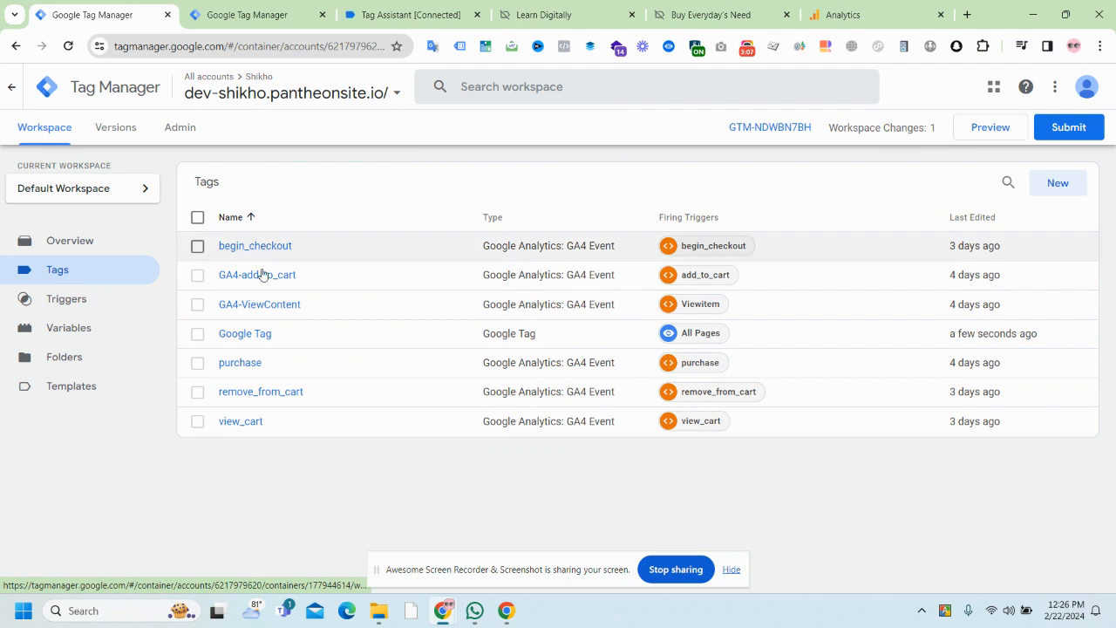
left_click(261, 333)
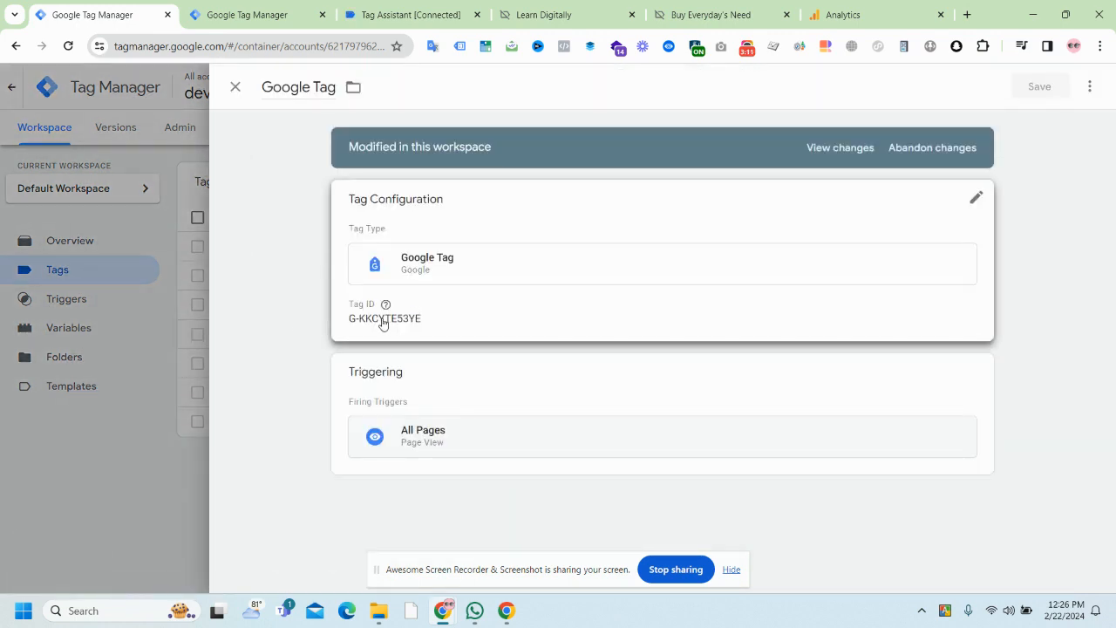
left_click(276, 7)
left_click(130, 7)
left_click(248, 9)
left_click(235, 86)
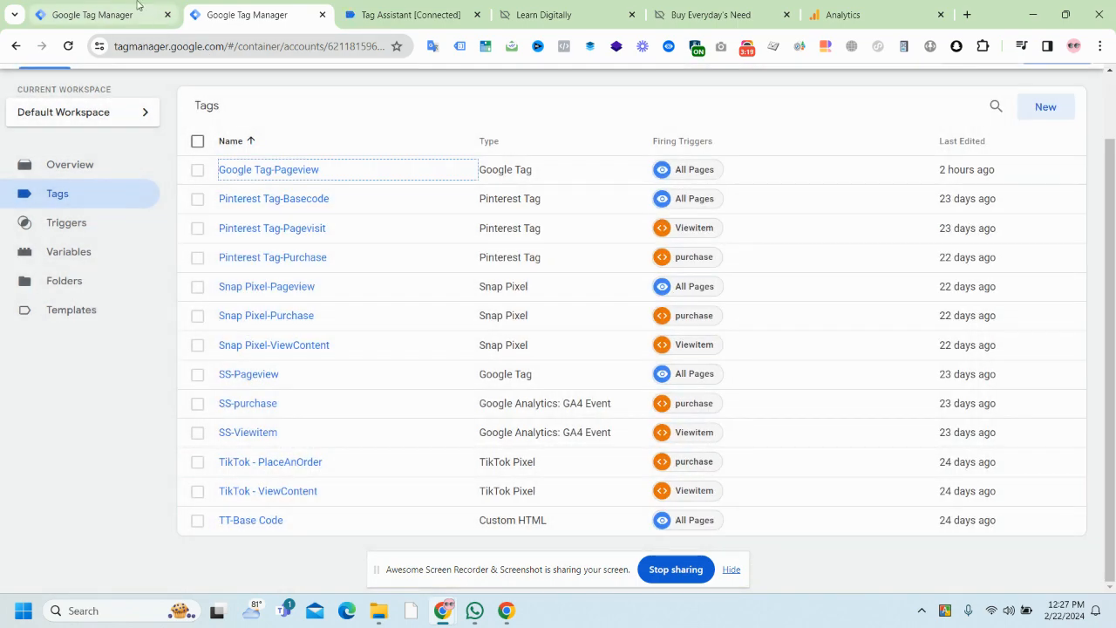
left_click(130, 15)
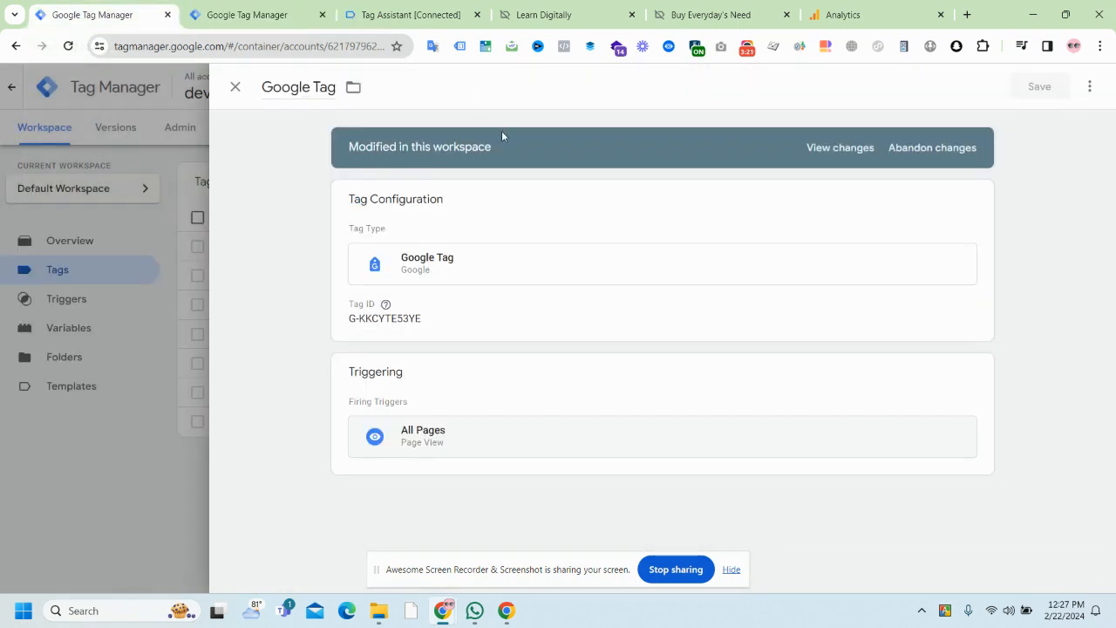
Step: Return to Google Analytics and open the domain configuration in the Shikho stream's Google tag settings
left_click(885, 7)
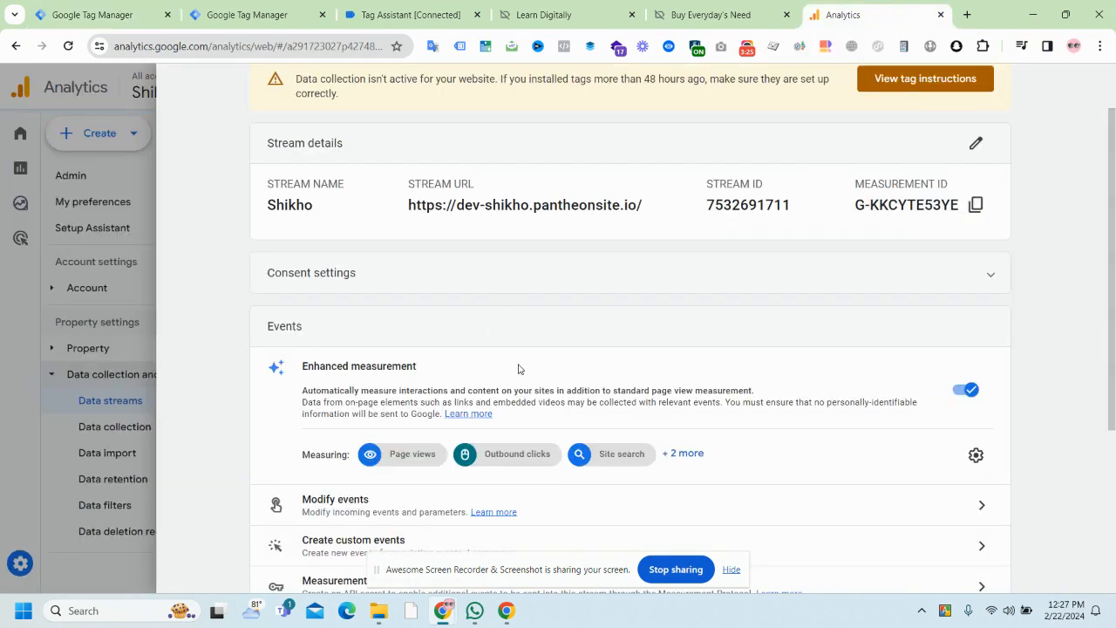
scroll(294, 262, "down", 3)
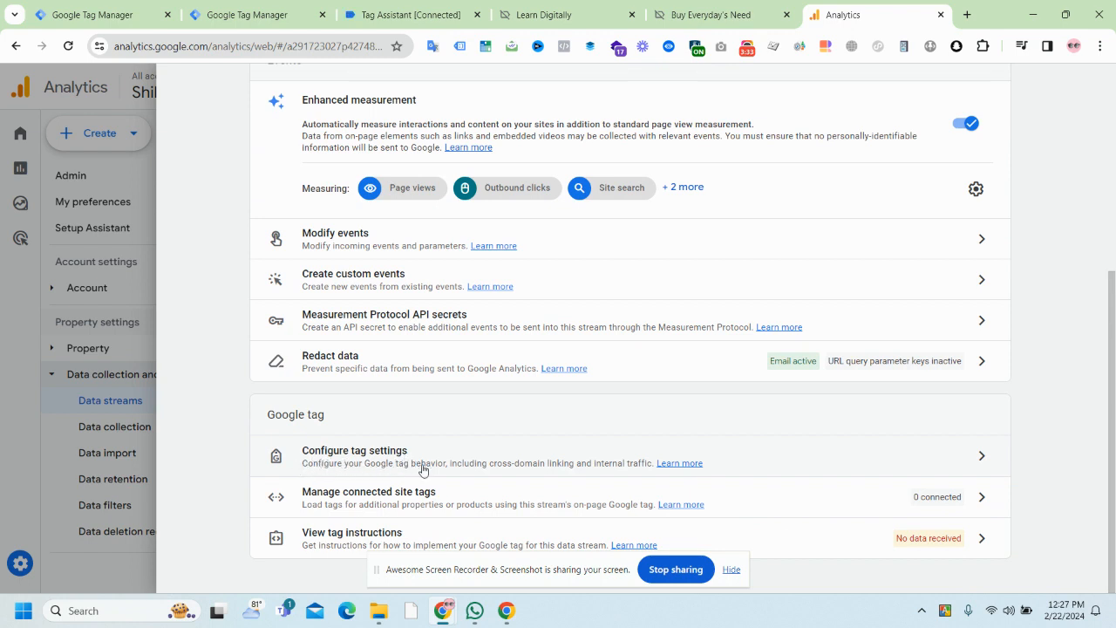
left_click(981, 456)
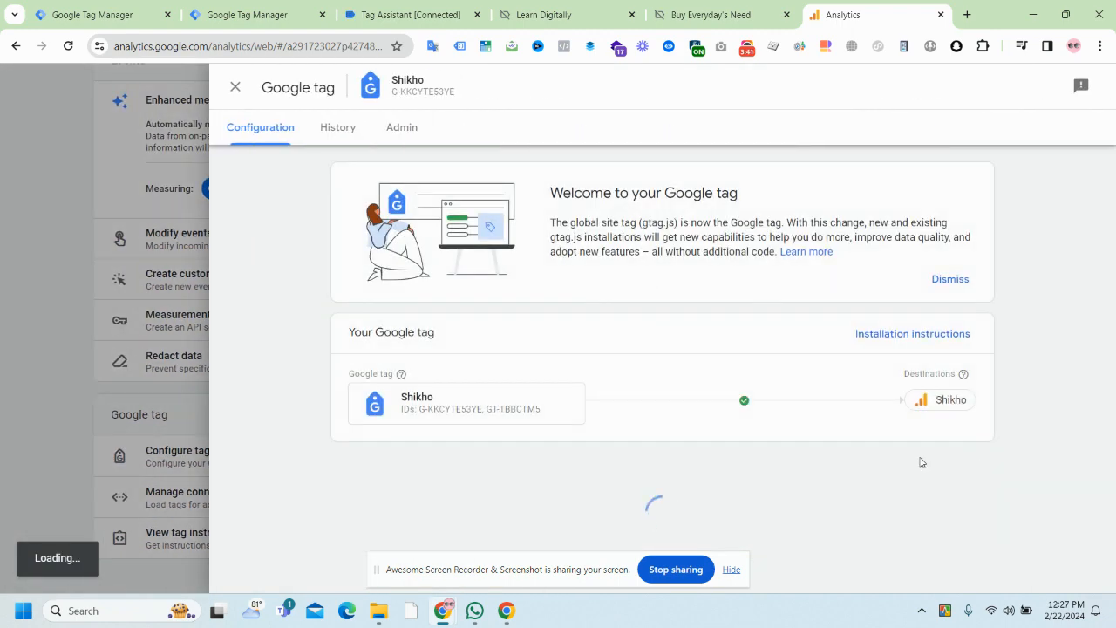
scroll(644, 425, "down", 2)
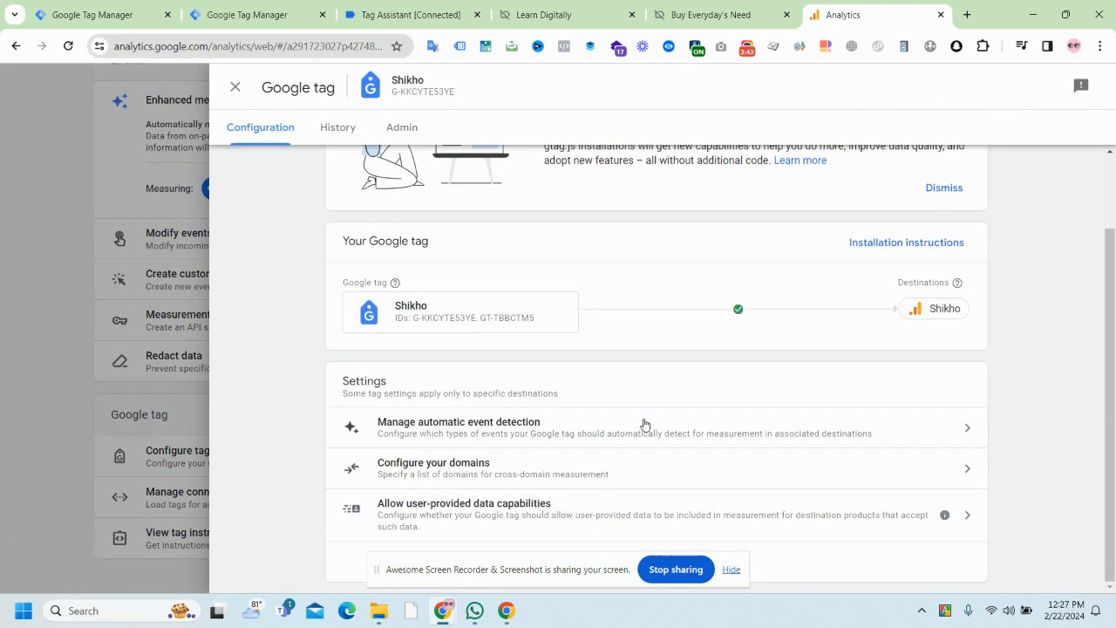
left_click(939, 478)
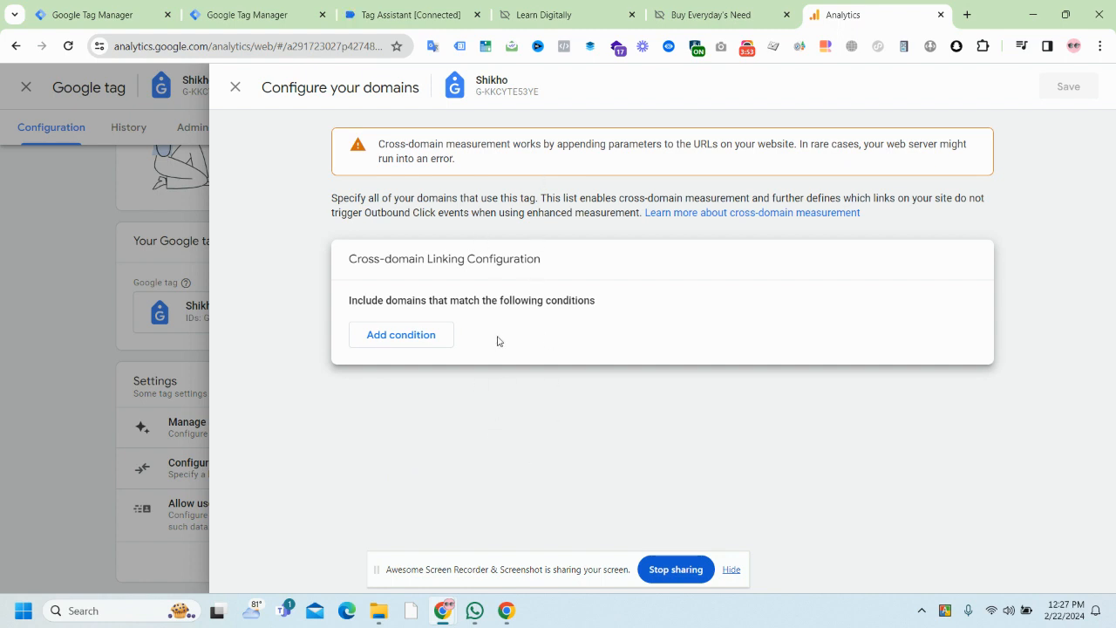
Step: Add a cross-domain linking condition with the match type Contains
left_click(394, 340)
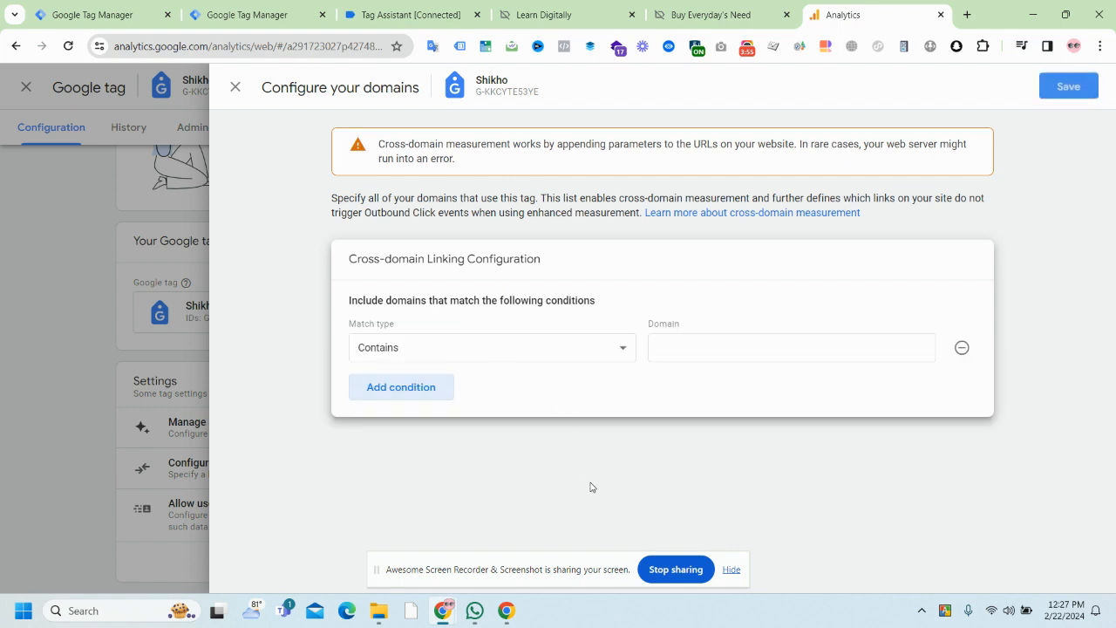
left_click(620, 354)
left_click(369, 371)
Step: Copy the dev-shikho site's URL and paste it as the domain of the first cross-domain linking condition
left_click(784, 348)
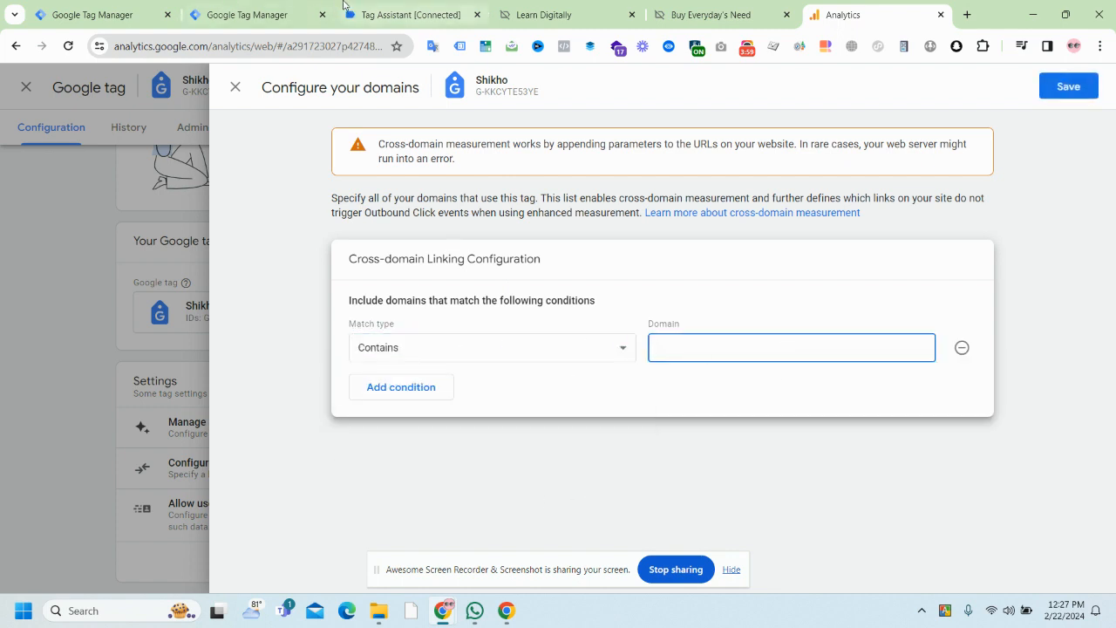
left_click(541, 14)
left_click_drag(236, 46, 159, 47)
right_click(198, 50)
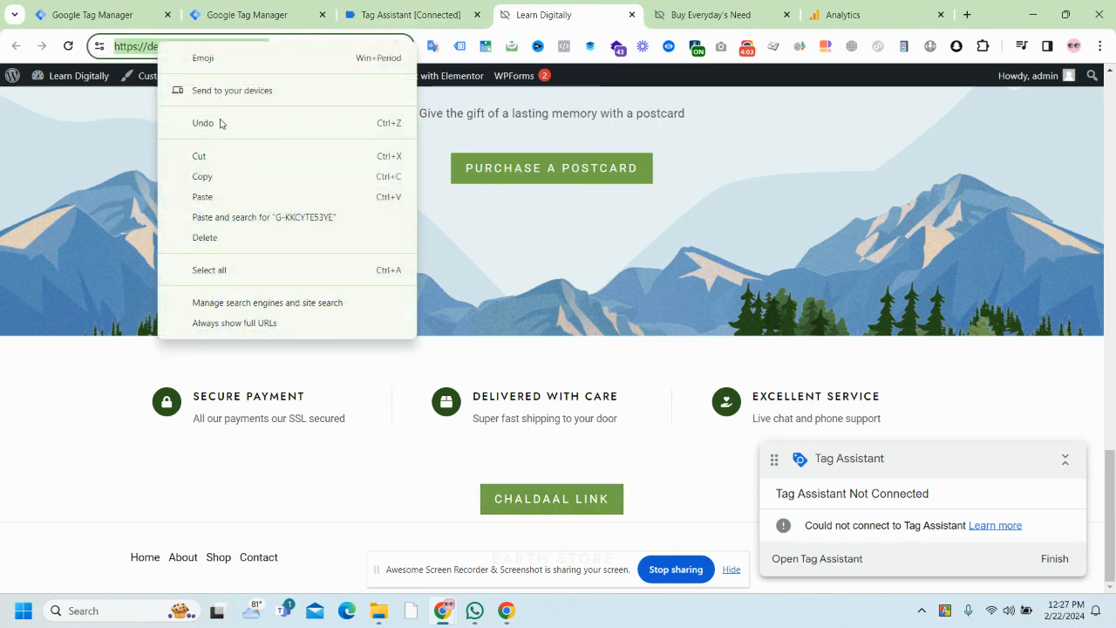
left_click(212, 177)
left_click(863, 15)
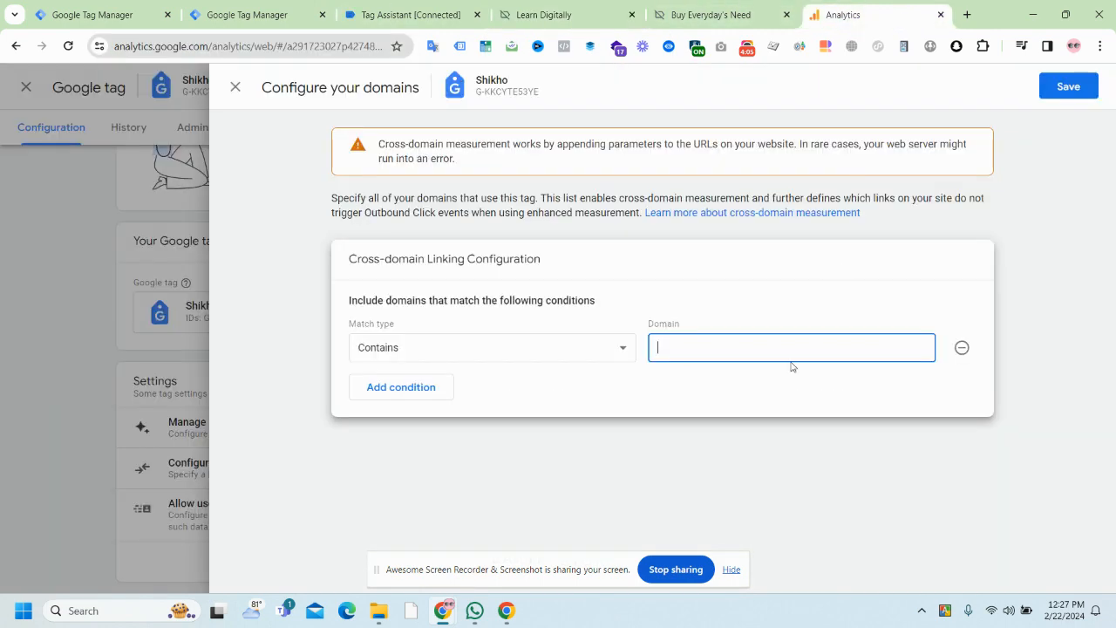
key("ctrl+v")
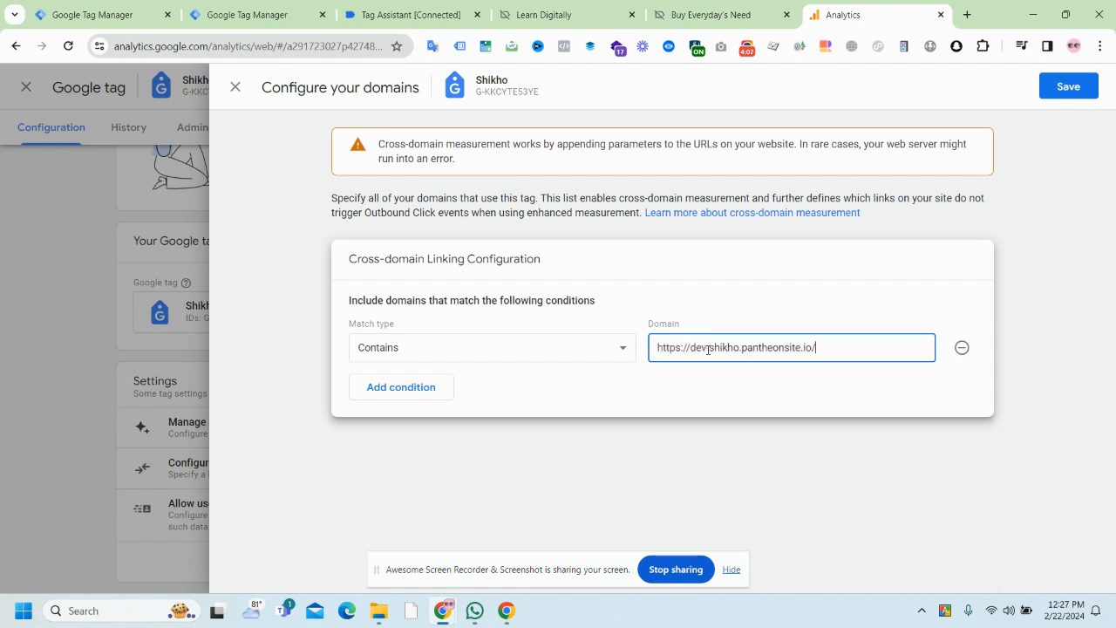
key("BackSpace")
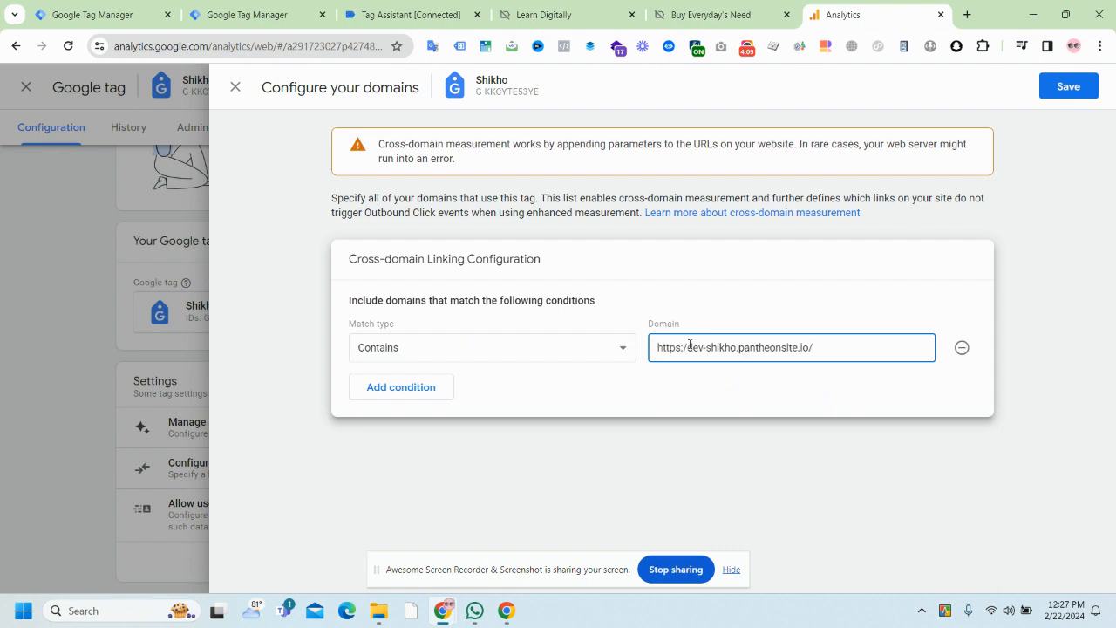
key("BackSpace")
key("BackSpace")
key("BackSpace")
key("BackSpace")
key("BackSpace")
key("BackSpace")
key("BackSpace")
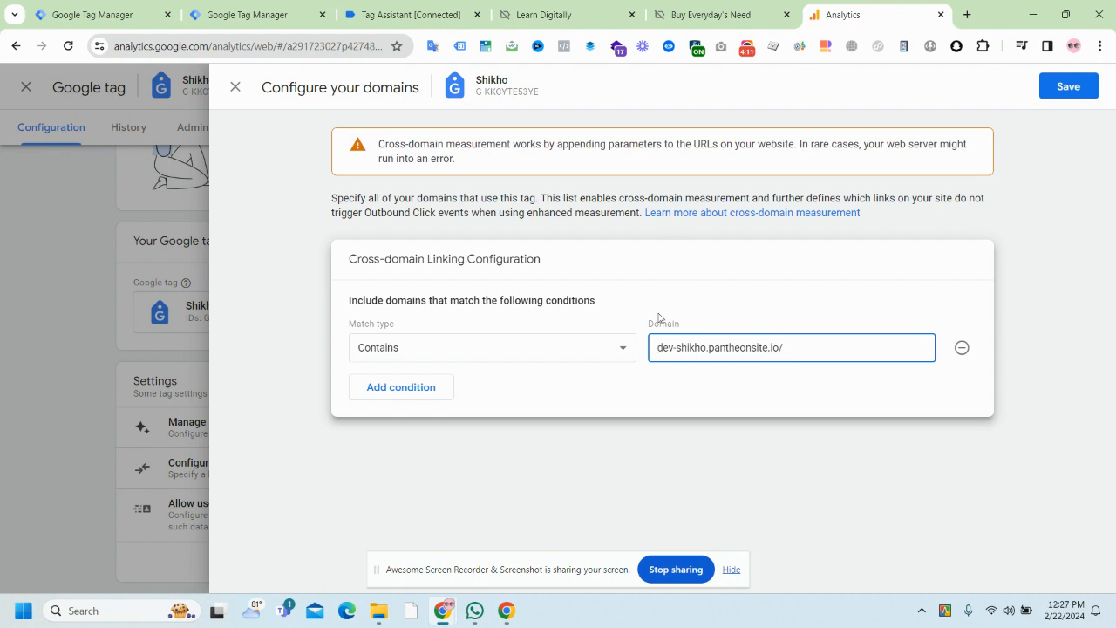
Step: Add a second Contains condition and paste the dev-chaldaal site's copied URL as its domain
left_click(412, 390)
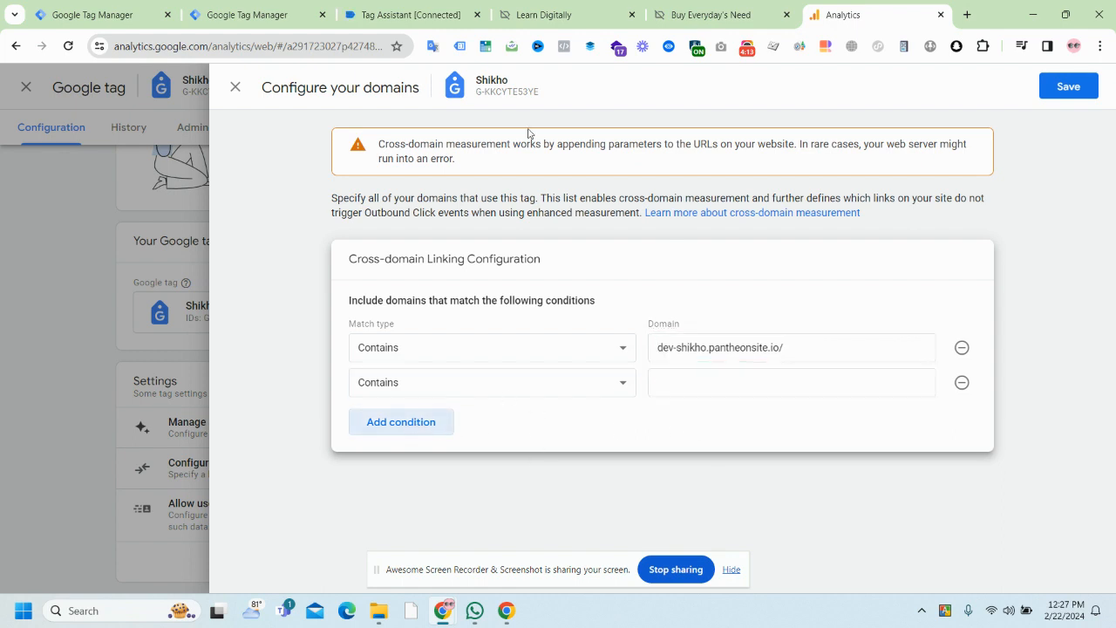
left_click(650, 4)
left_click(182, 49)
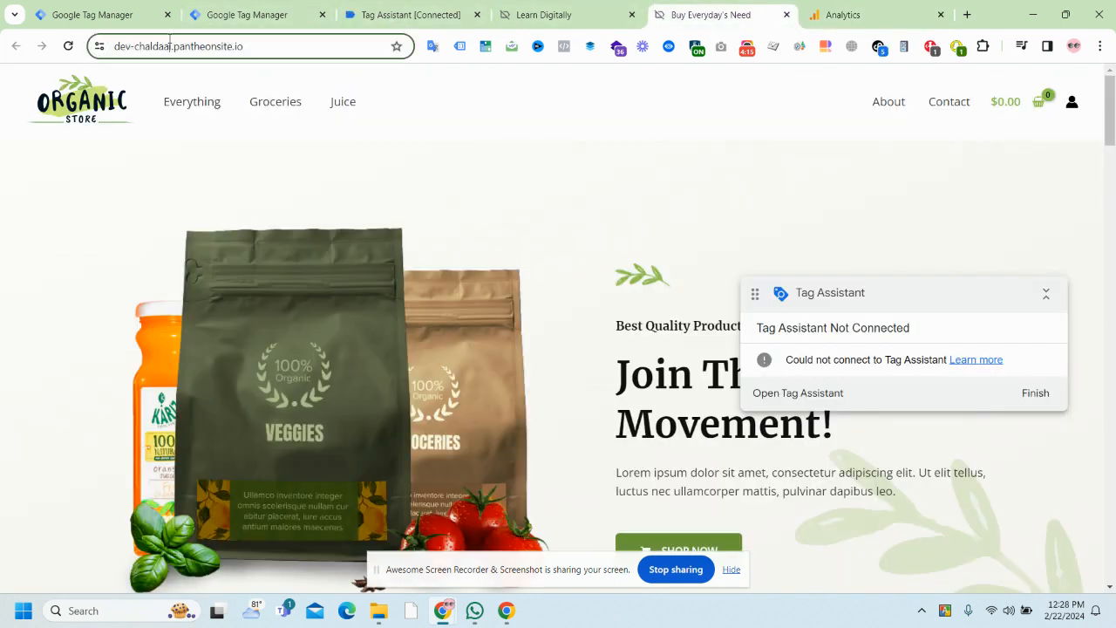
right_click(182, 50)
left_click(231, 181)
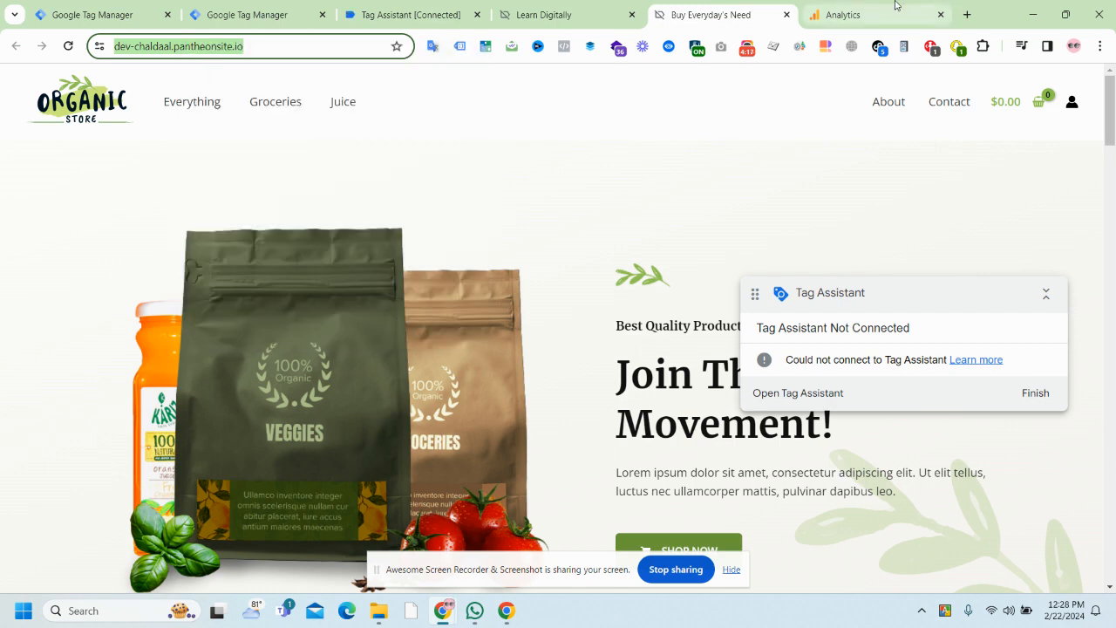
left_click(872, 15)
left_click(802, 383)
key("ctrl+v")
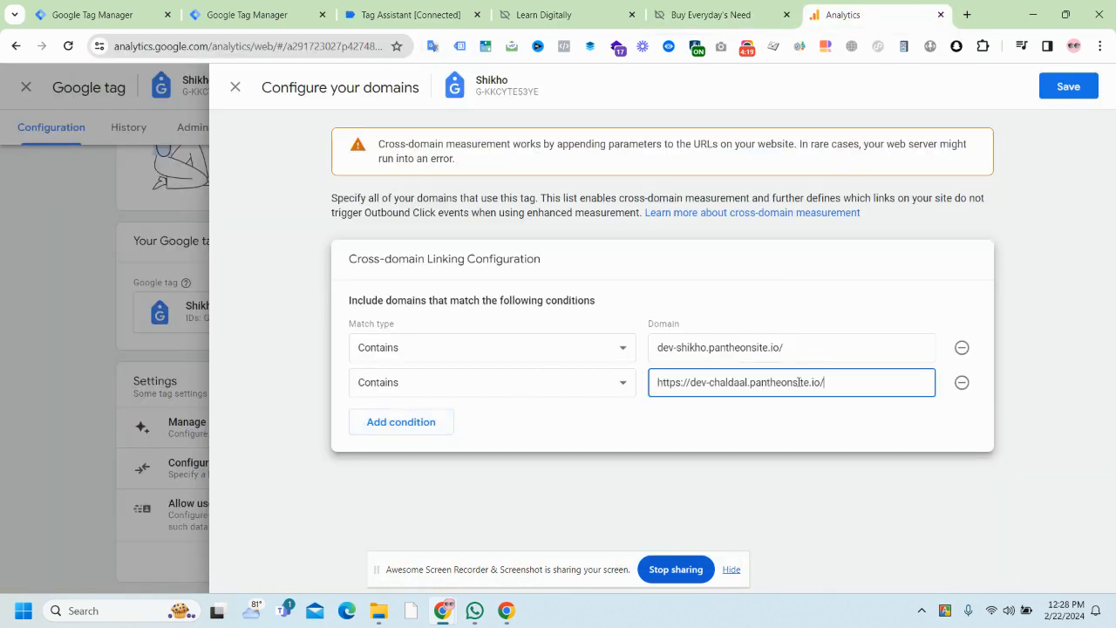
left_click(689, 382)
key("BackSpace")
key("BackSpace")
key("BackSpace")
key("BackSpace")
key("BackSpace")
key("BackSpace")
key("BackSpace")
key("BackSpace")
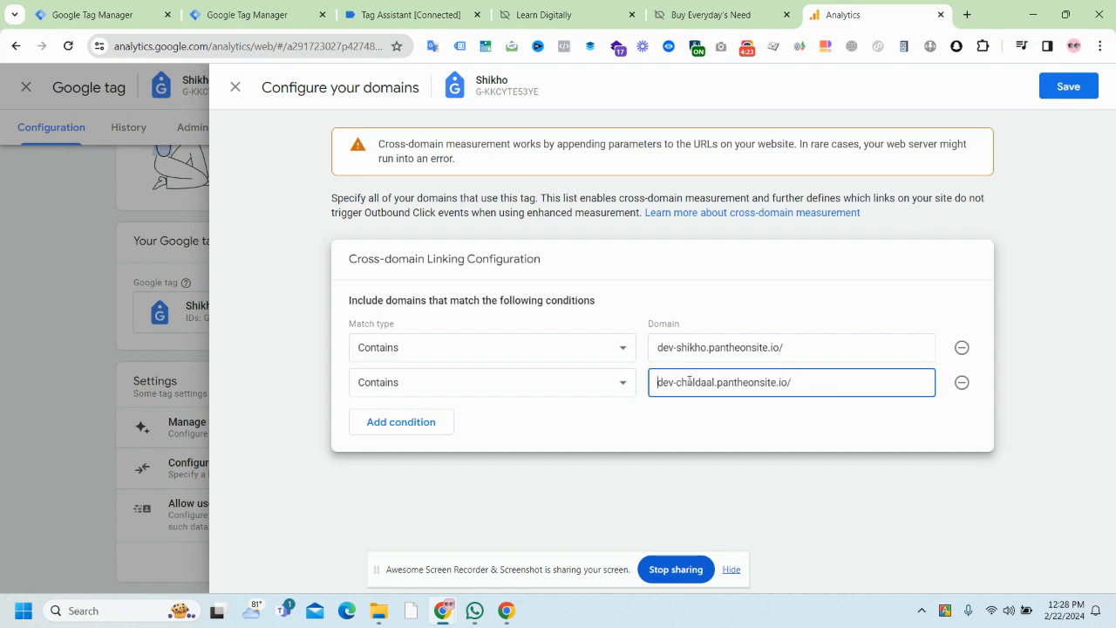
left_click(641, 503)
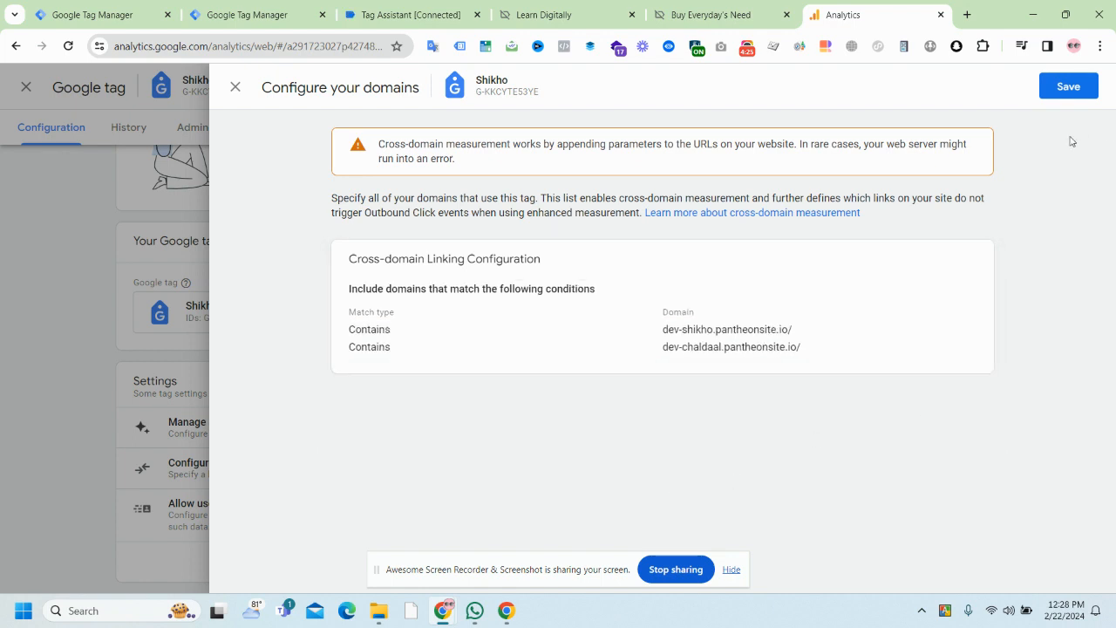
left_click(1071, 96)
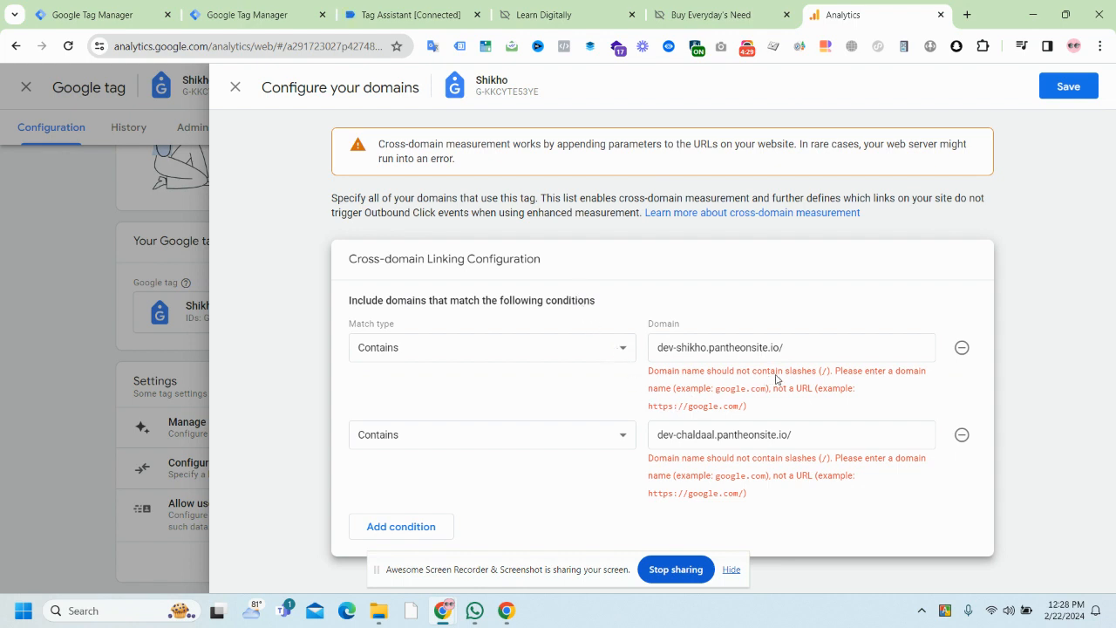
Step: Remove the trailing slashes so the domains read dev-shikho.pantheonsite.io and dev-chaldaal.pantheonsite.io, and save the configuration
left_click(794, 341)
key("BackSpace")
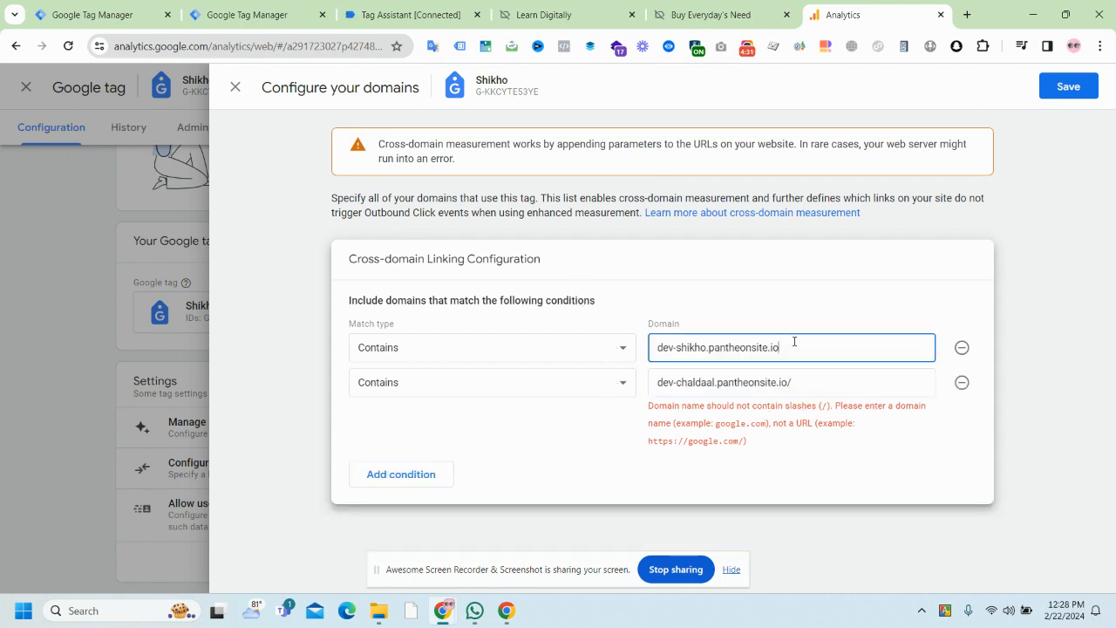
left_click(808, 383)
key("BackSpace")
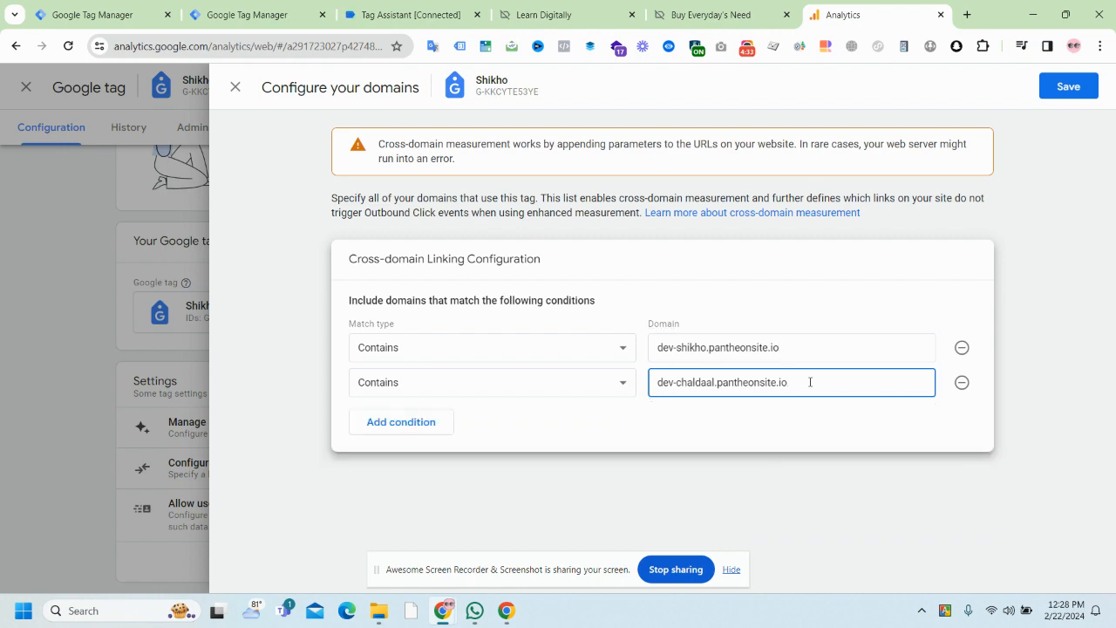
left_click(1083, 87)
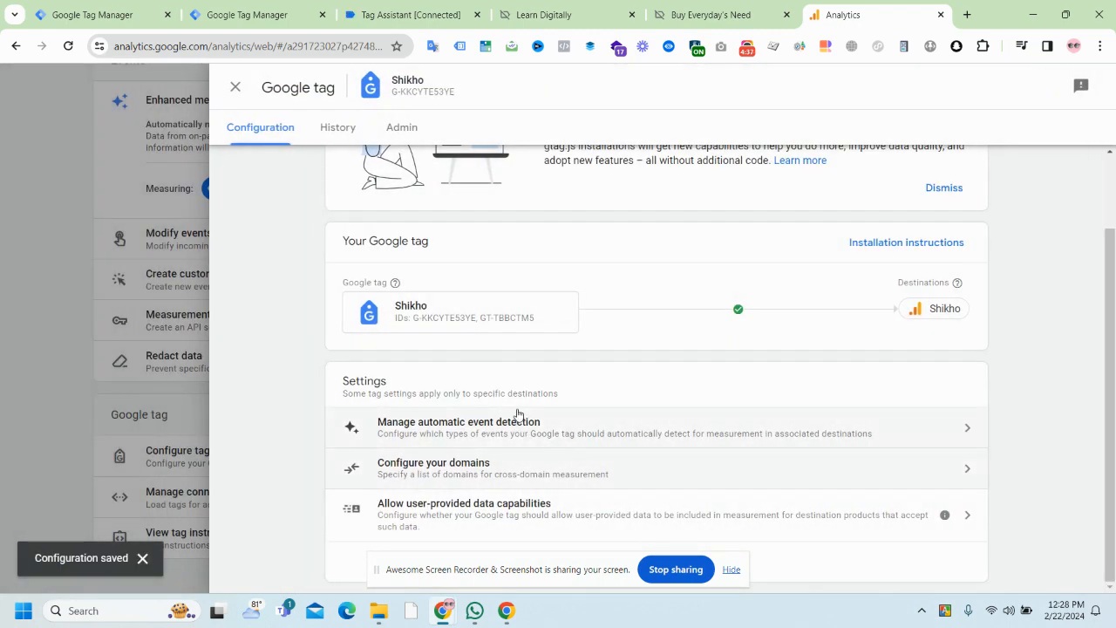
Step: Close the Google tag settings and the Shikho web stream details to return to the data streams list
left_click(237, 88)
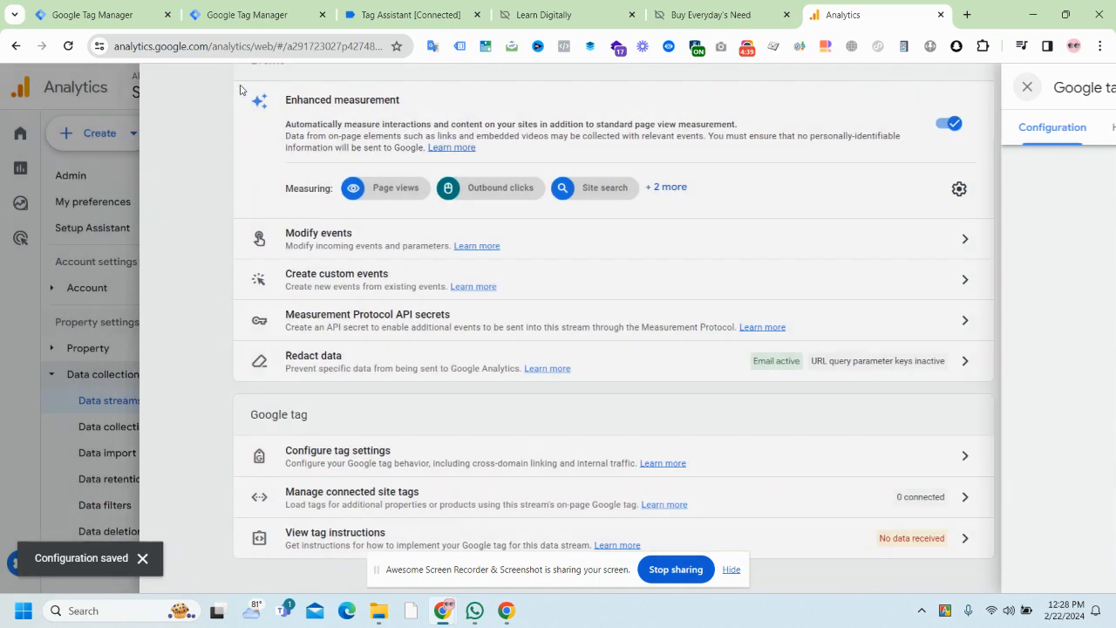
scroll(381, 289, "up", 3)
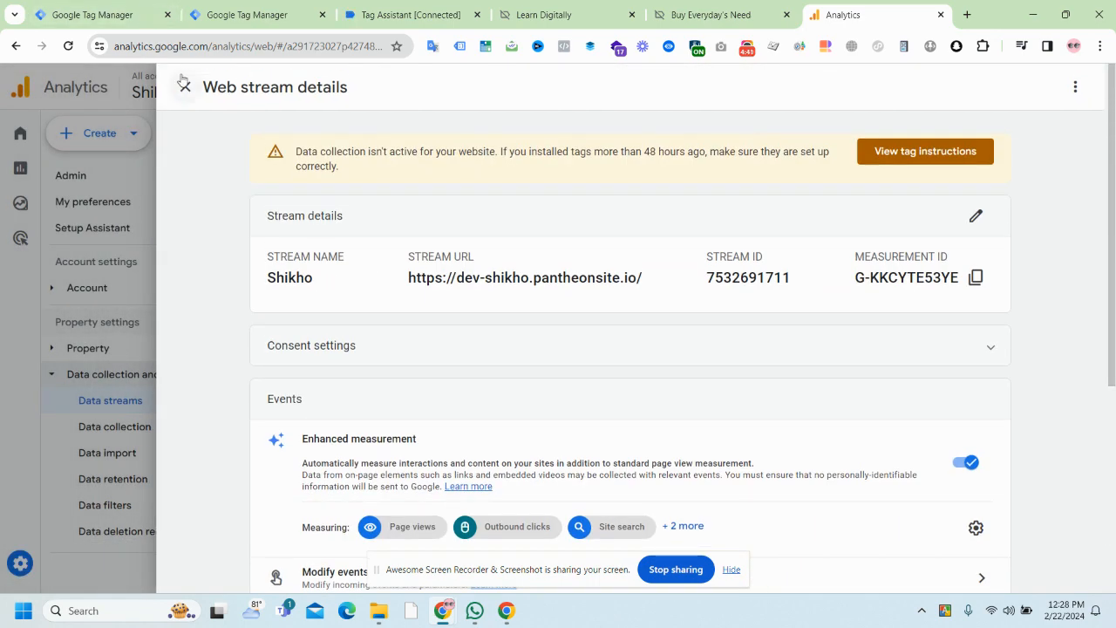
left_click(185, 87)
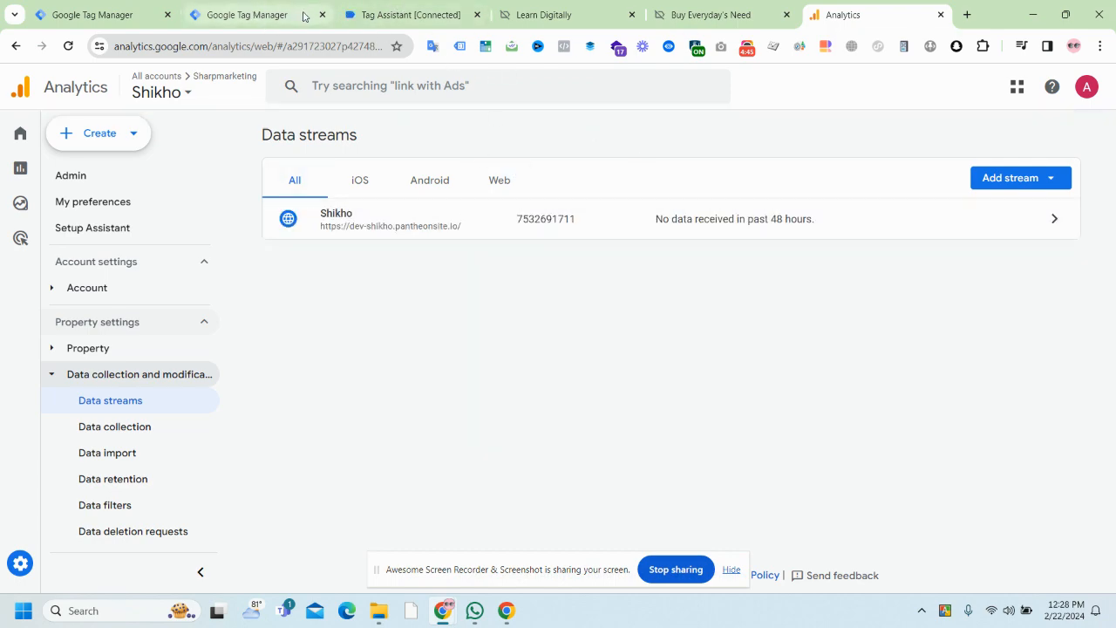
Step: Close the Google Tag in the dev-shikho Tag Manager container and start previewing the container on its site
left_click(96, 15)
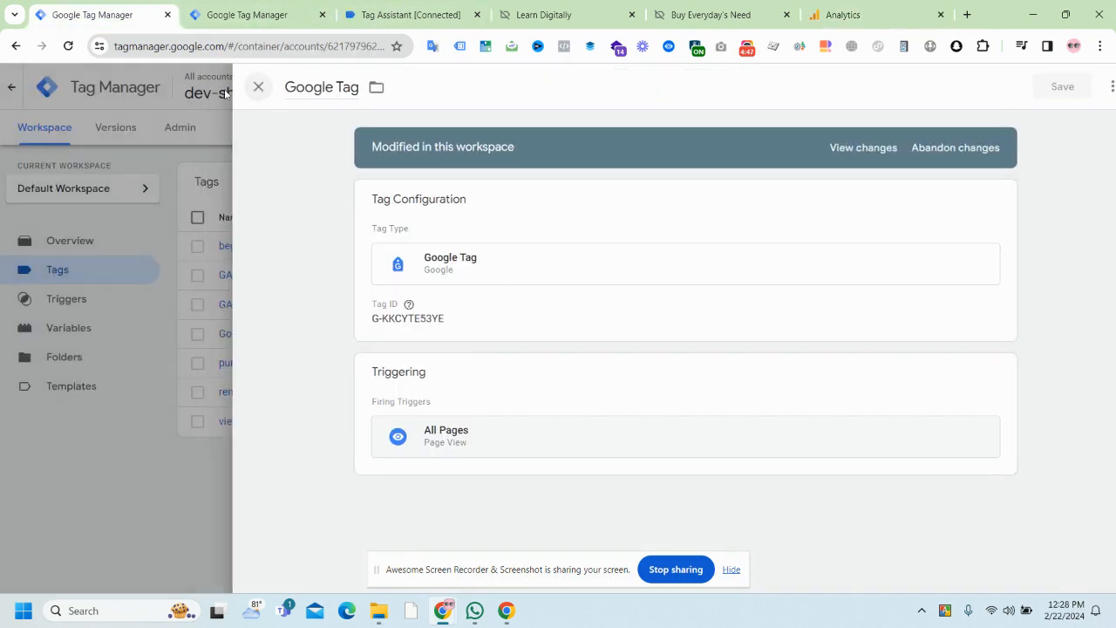
left_click(235, 87)
left_click(1005, 127)
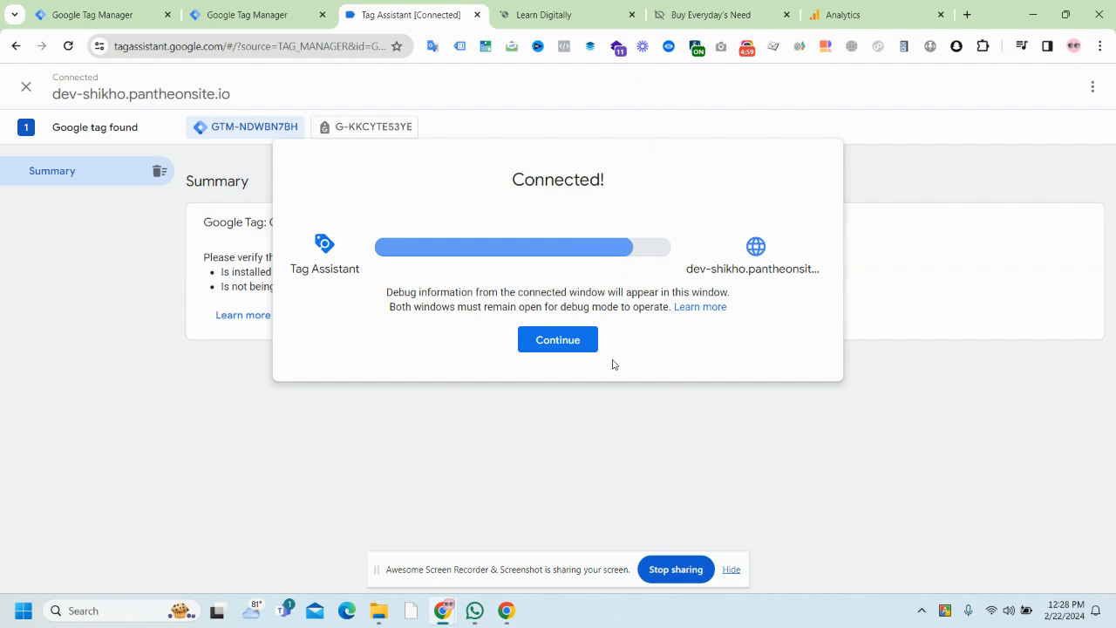
Step: Return to Google Analytics and open DebugView from the Shikho property's admin settings
left_click(843, 15)
mouse_move(31, 145)
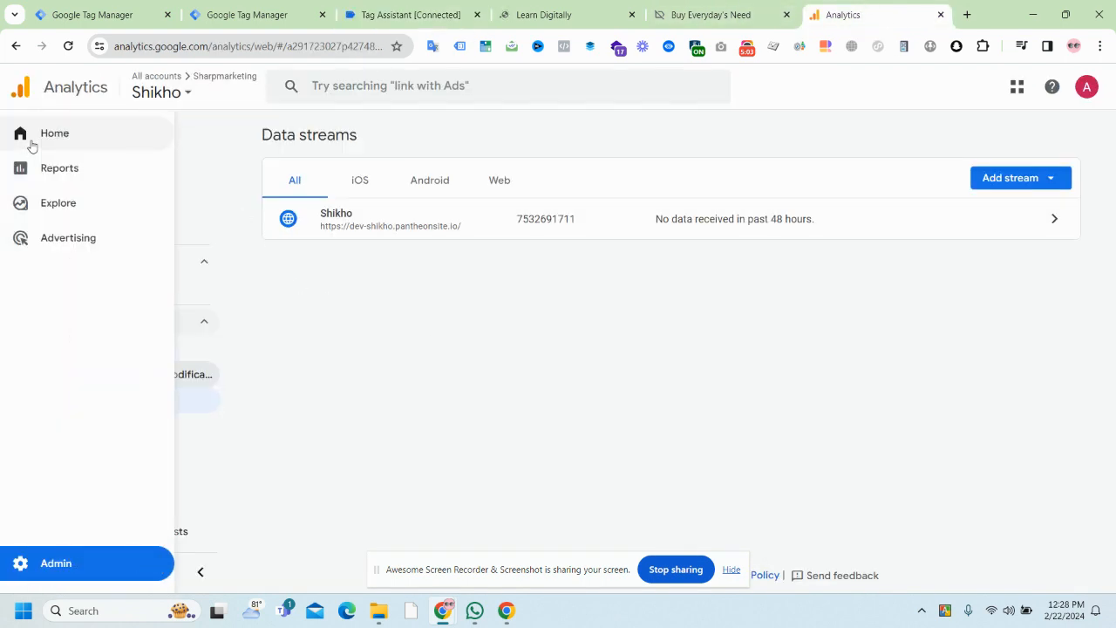
left_click(50, 137)
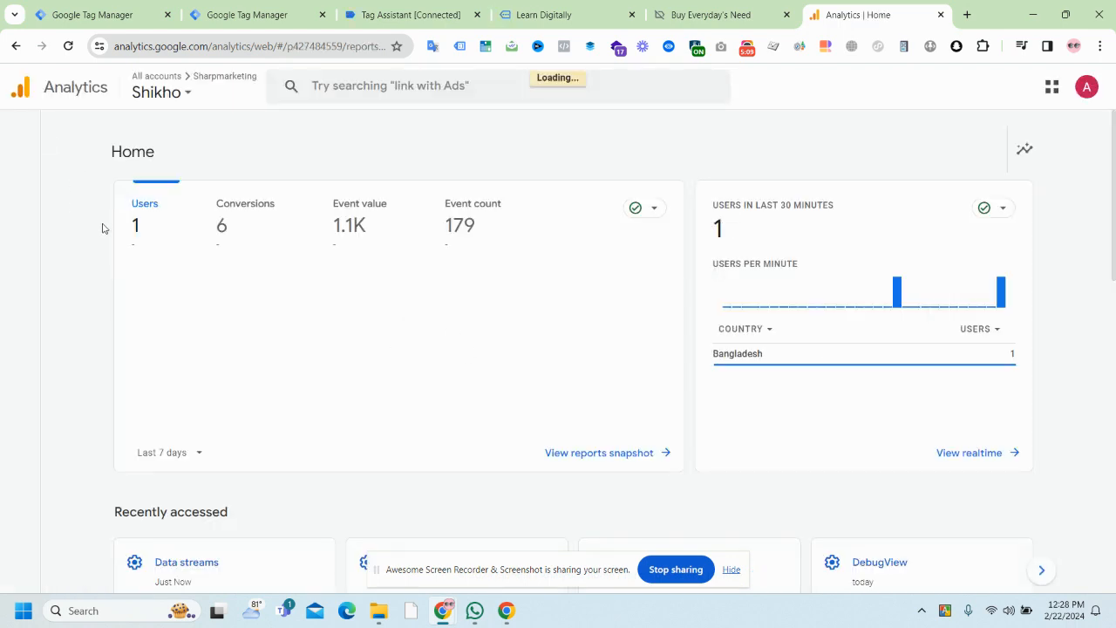
left_click(39, 562)
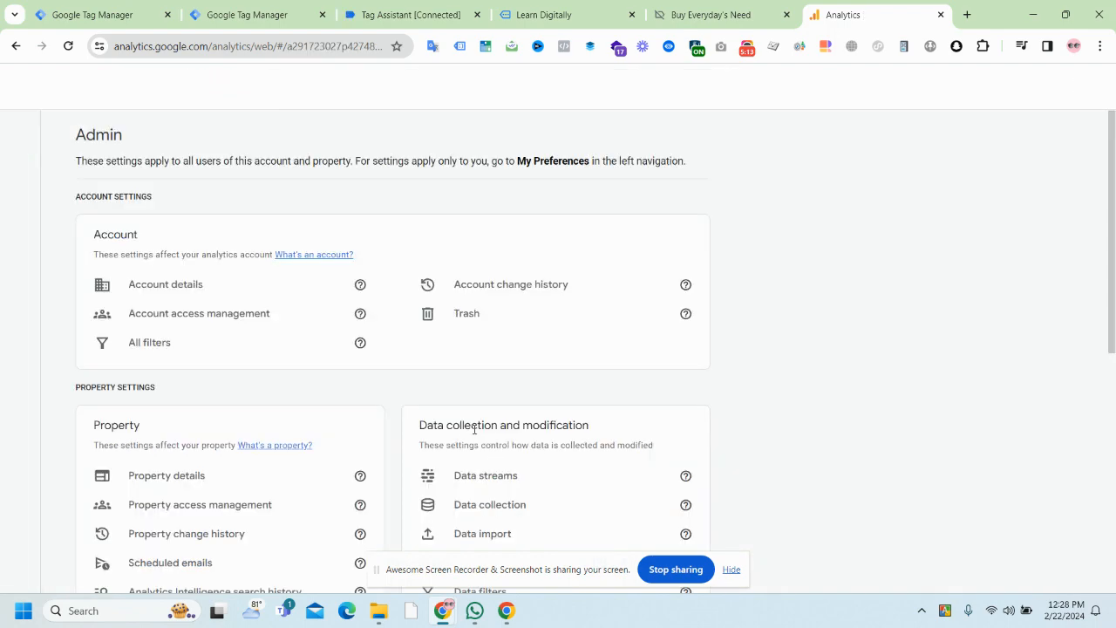
scroll(473, 428, "down", 5)
left_click(160, 428)
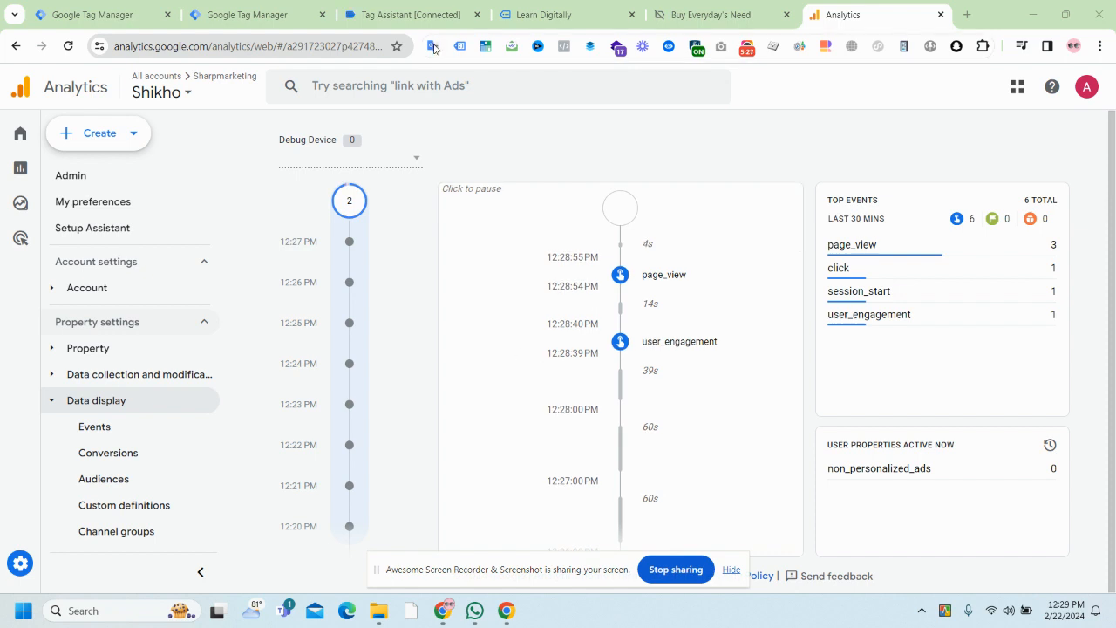
Step: Continue into the connected Tag Assistant session and follow the Chaldaal Link near the foot of the dev-shikho home page
left_click(413, 7)
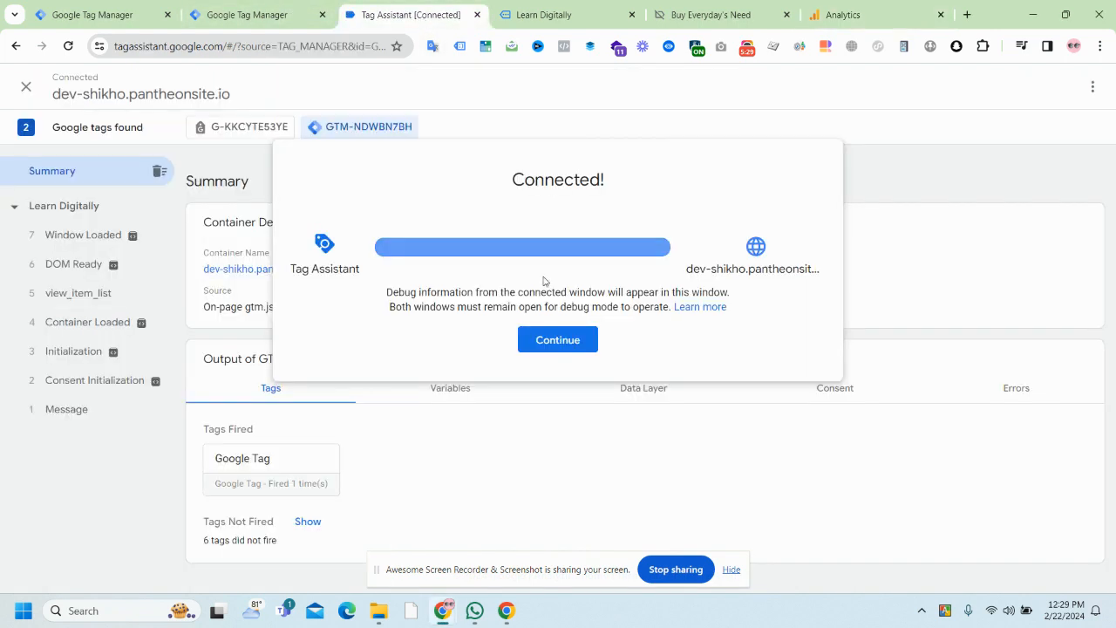
left_click(544, 337)
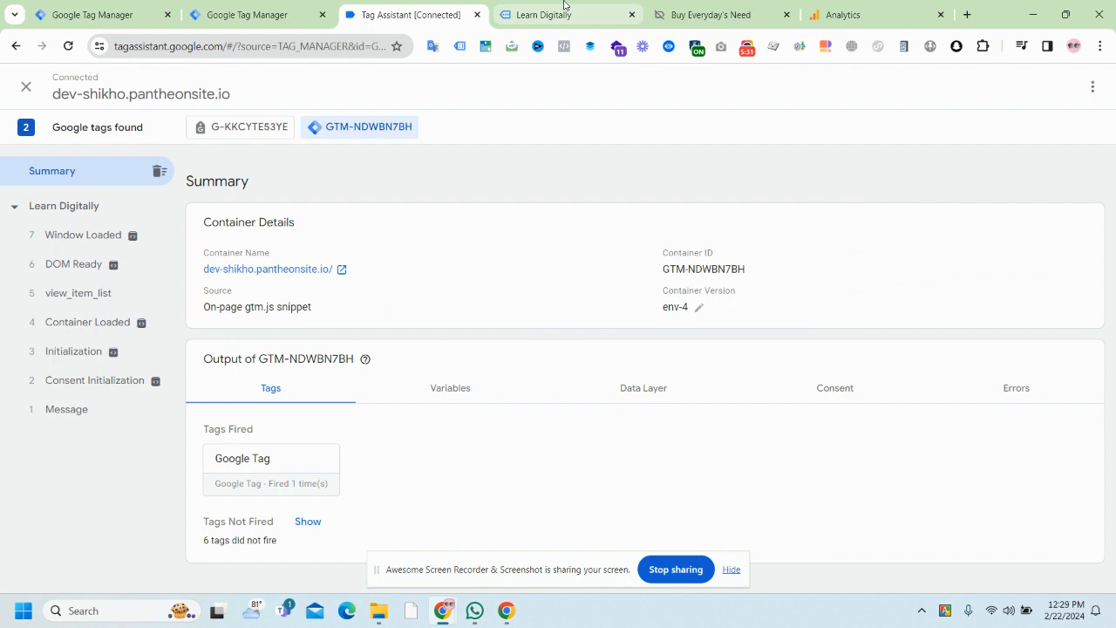
left_click(564, 7)
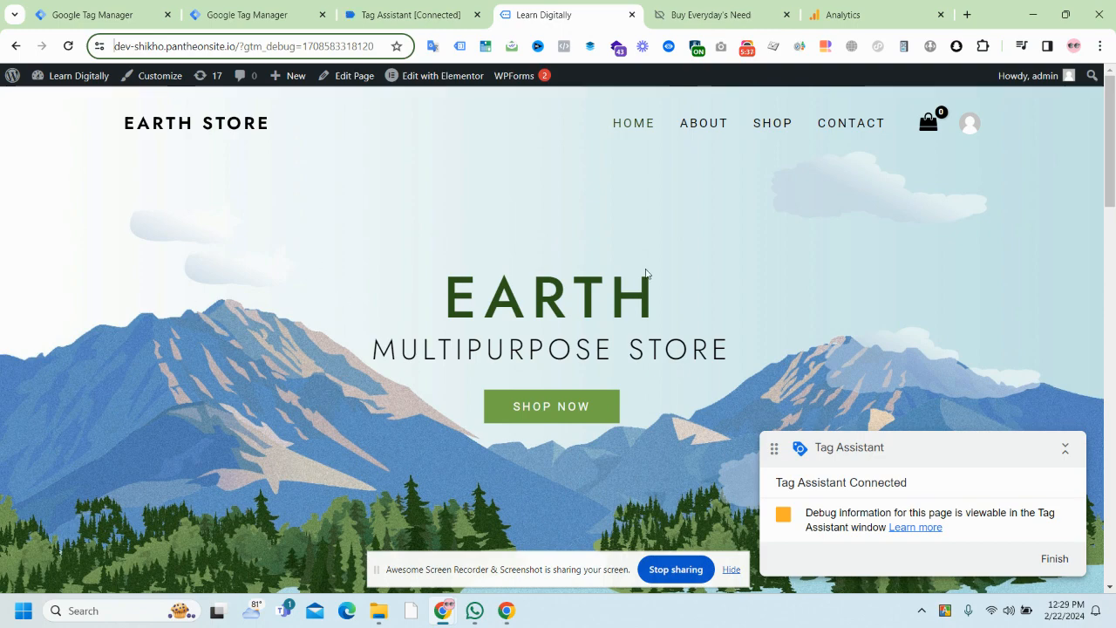
scroll(508, 402, "down", 10)
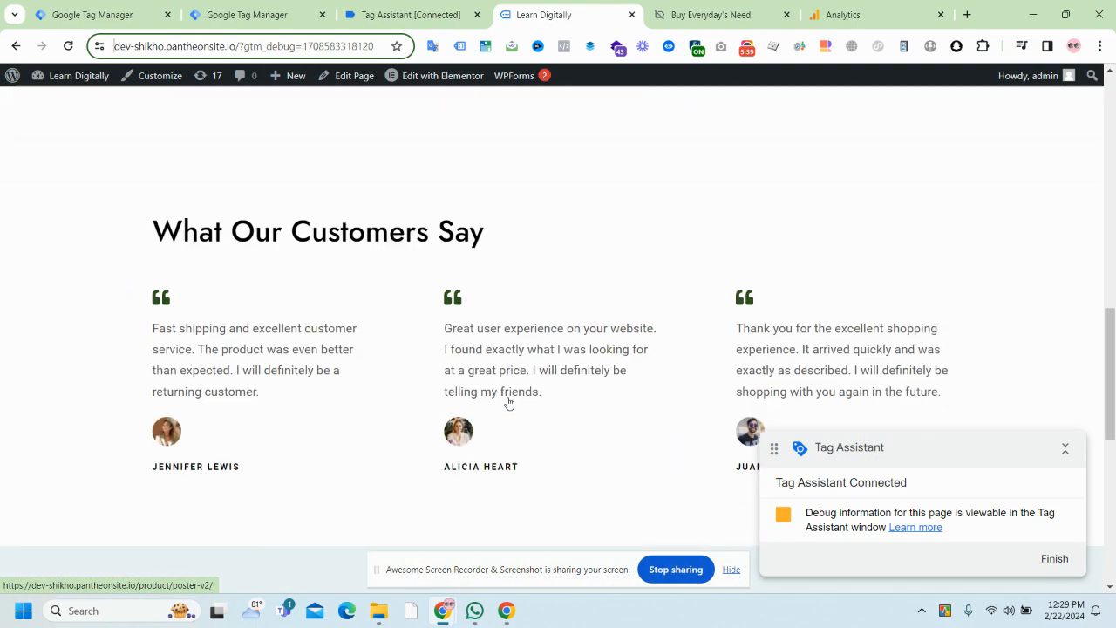
scroll(509, 402, "down", 4)
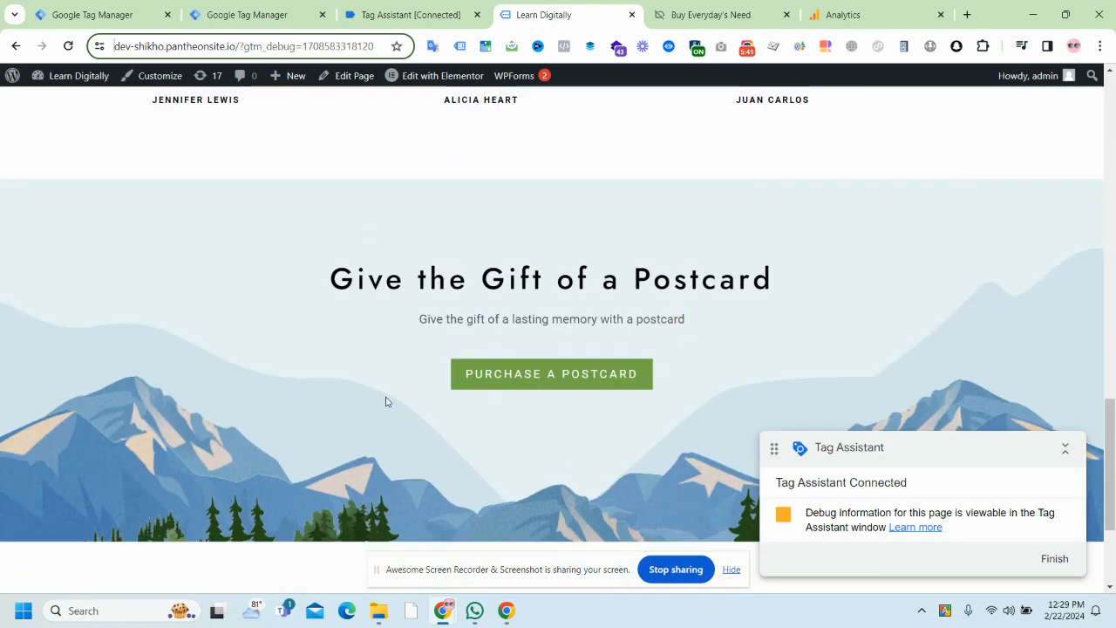
scroll(387, 402, "down", 3)
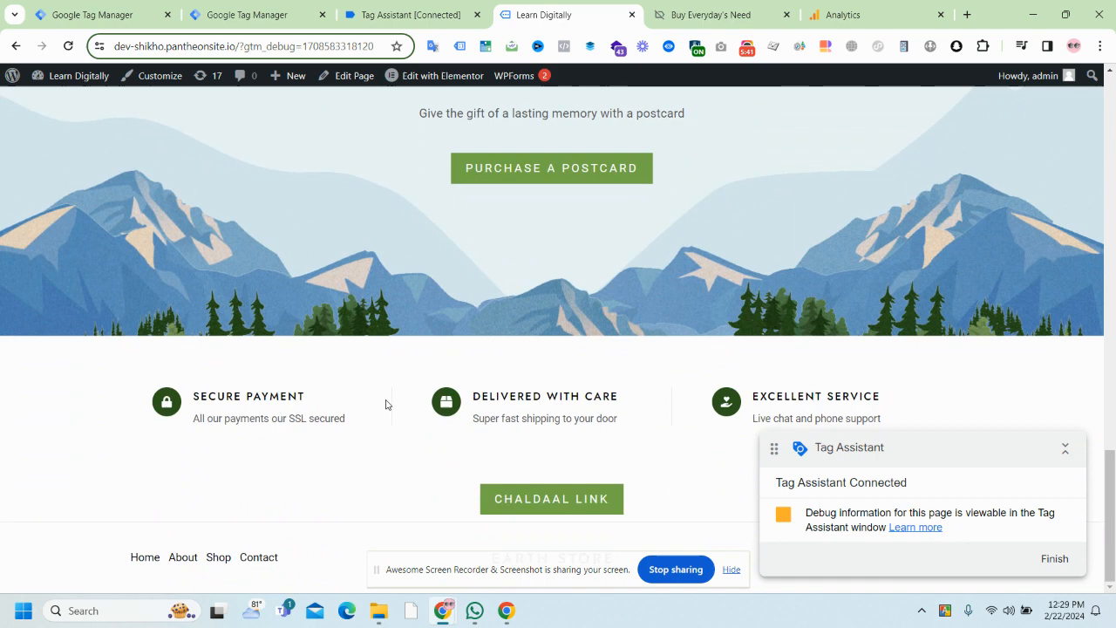
left_click(587, 509)
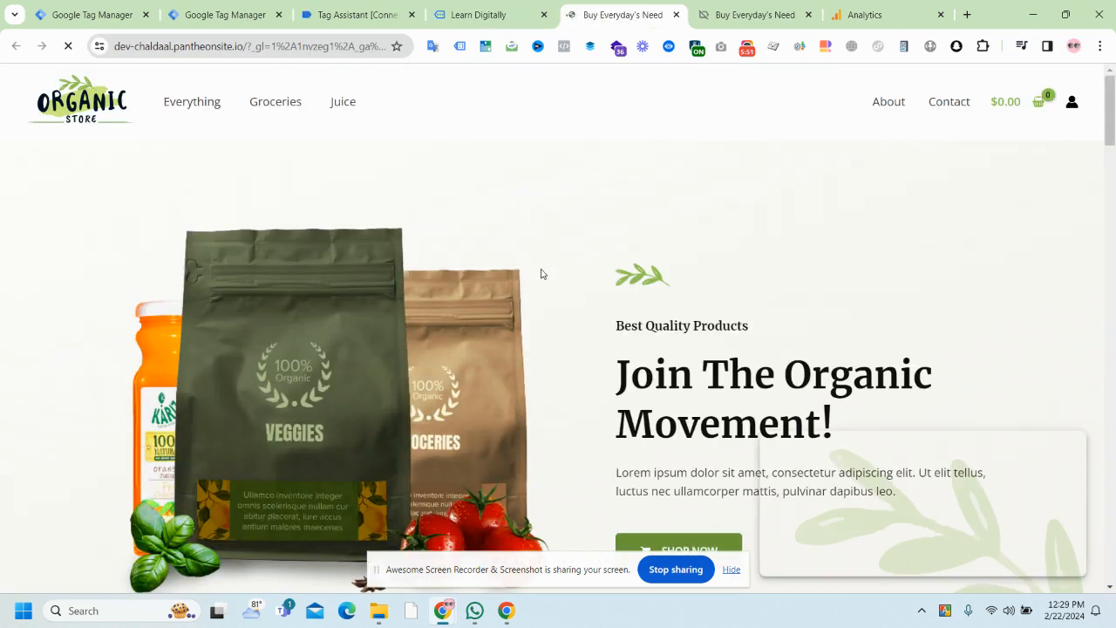
Step: Return to DebugView and examine the page_location parameter of the page_view event for the dev-chaldaal visit
left_click(858, 12)
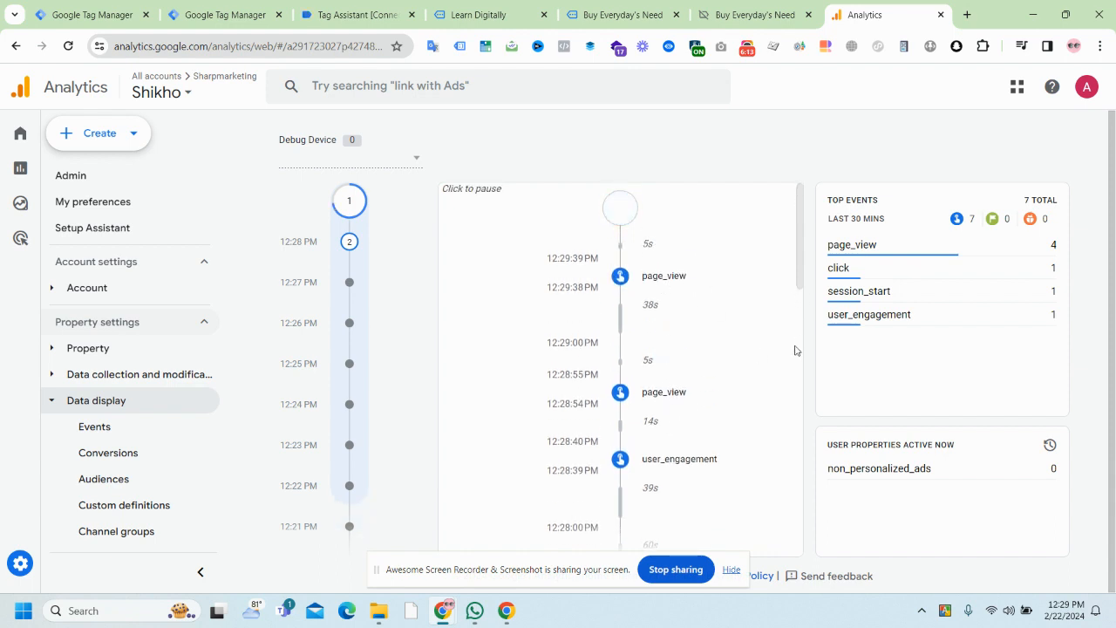
left_click(667, 392)
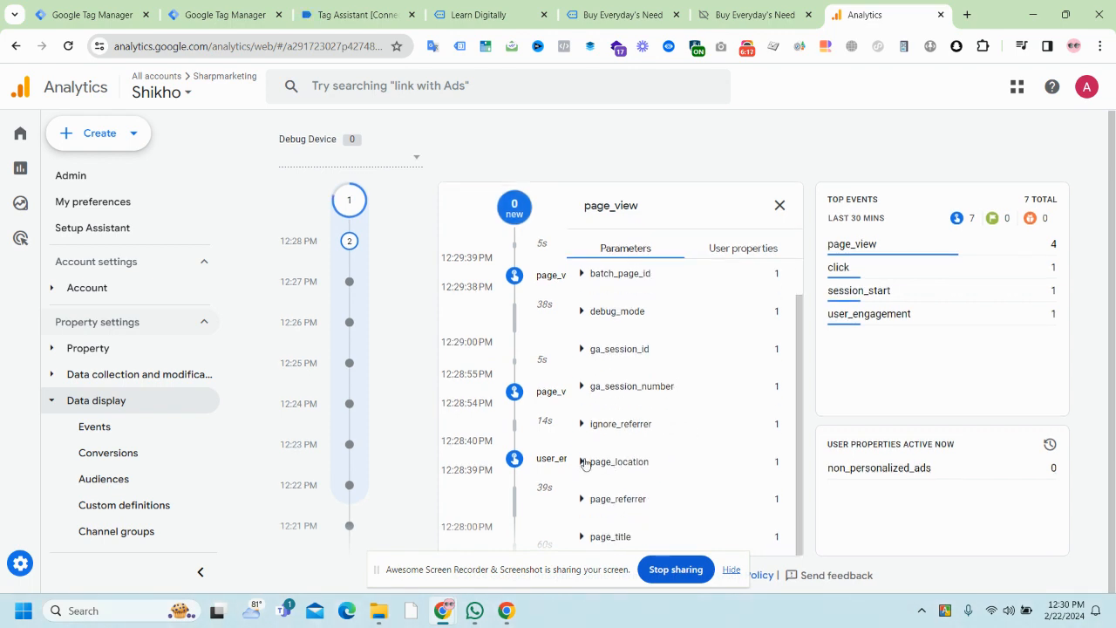
left_click(582, 461)
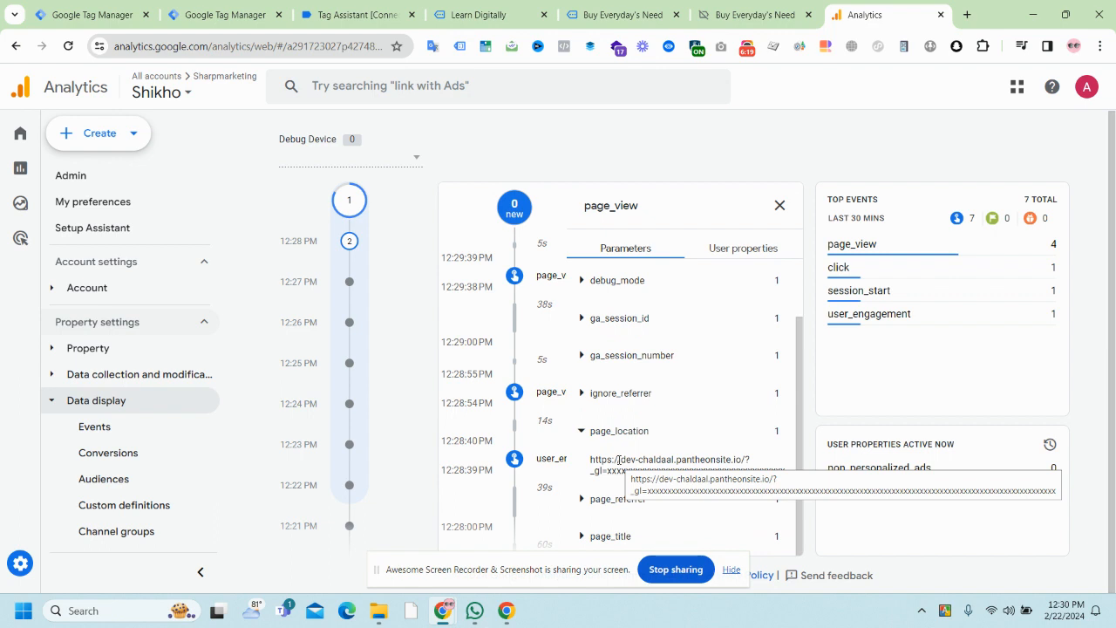
Step: Compare the domain in the page_location value with the open dev-shikho and dev-chaldaal pages and return to DebugView
left_click_drag(620, 460, 733, 459)
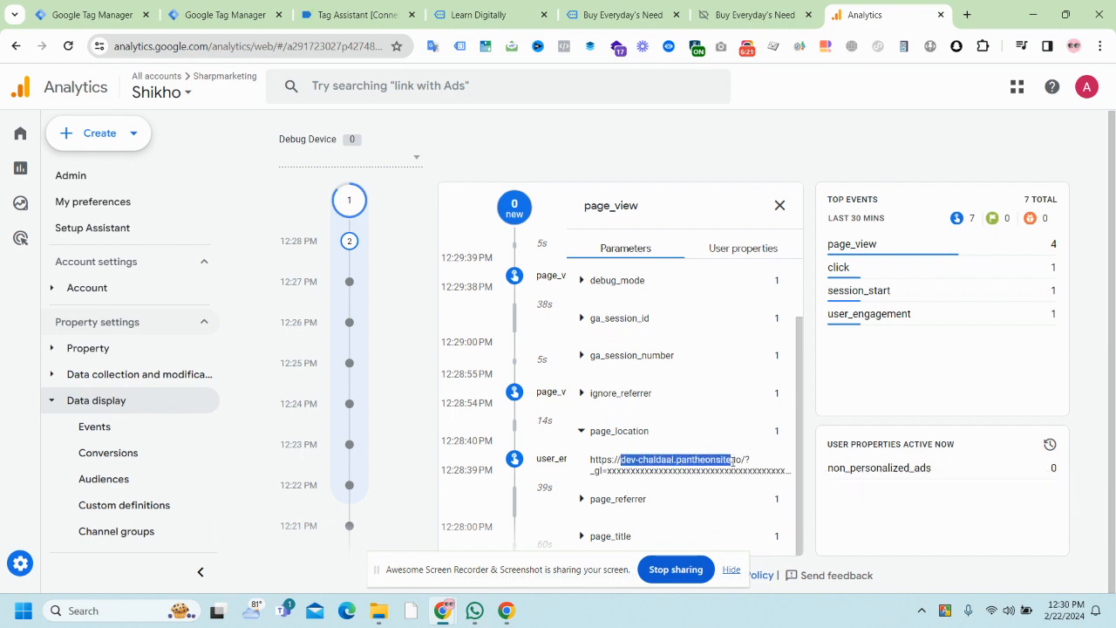
left_click(711, 460)
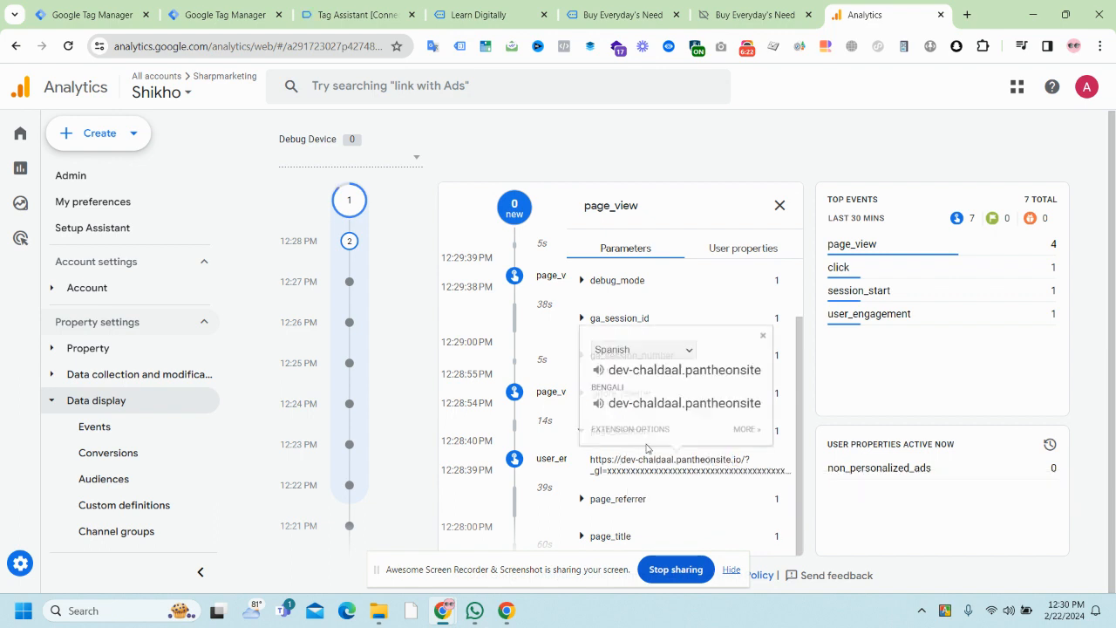
left_click(583, 15)
left_click(463, 7)
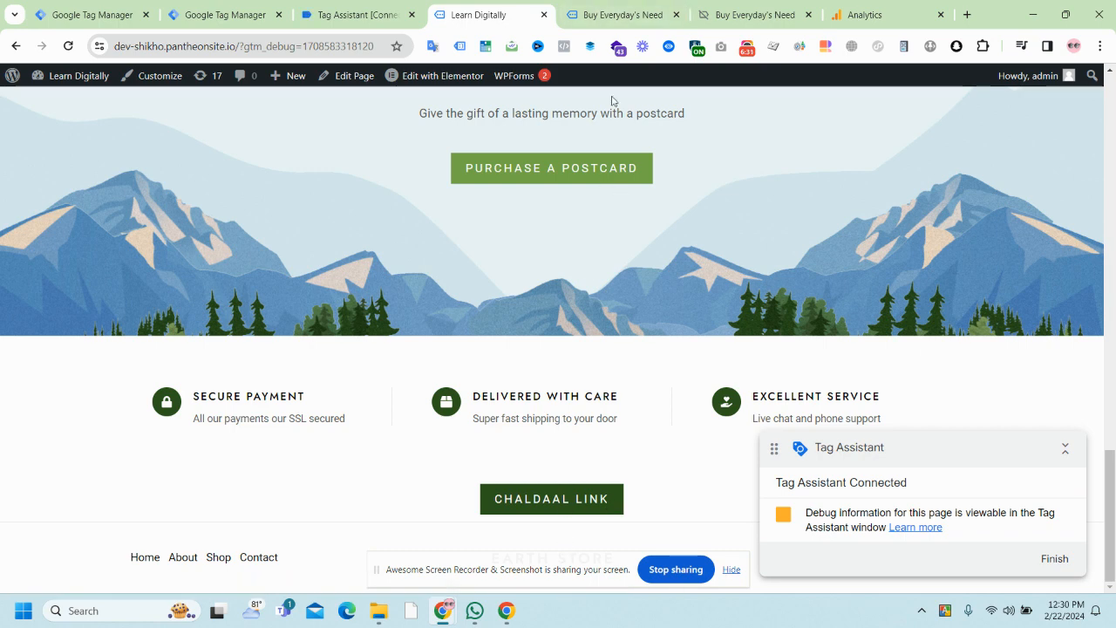
left_click(618, 9)
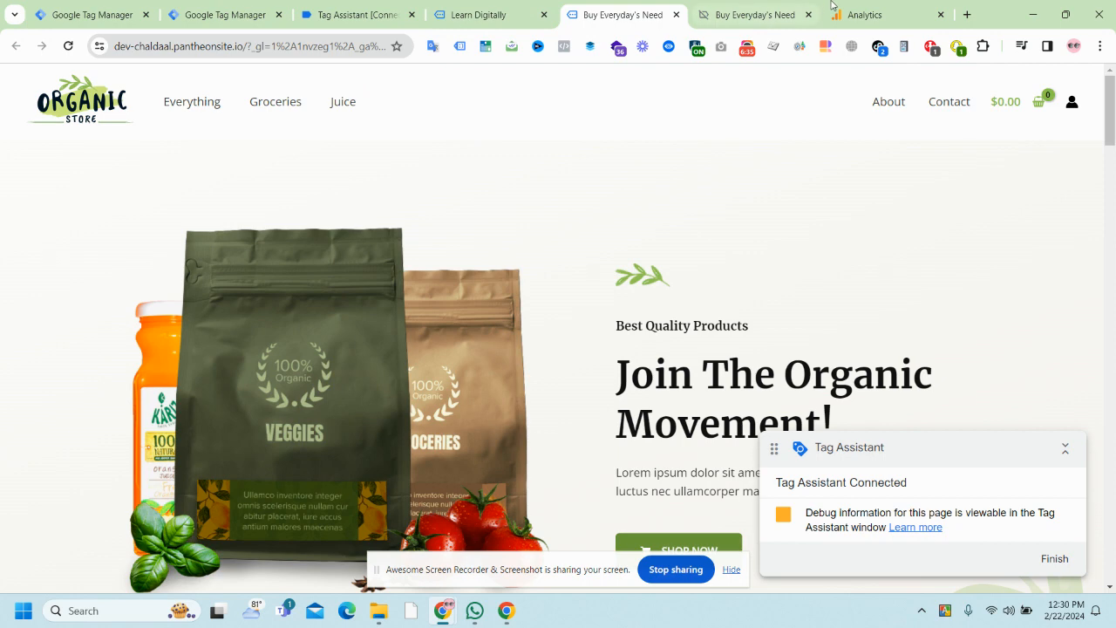
left_click(554, 13)
left_click(890, 9)
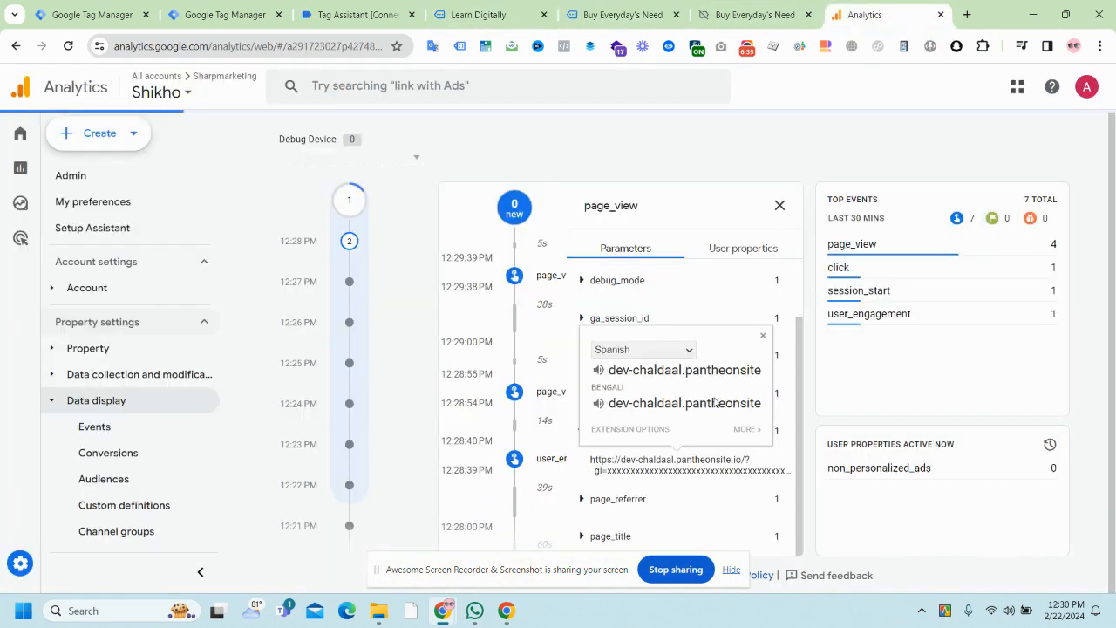
Step: Dismiss the translation popup, examine the page_view event's ga_session_id parameter and close the event details
left_click(763, 336)
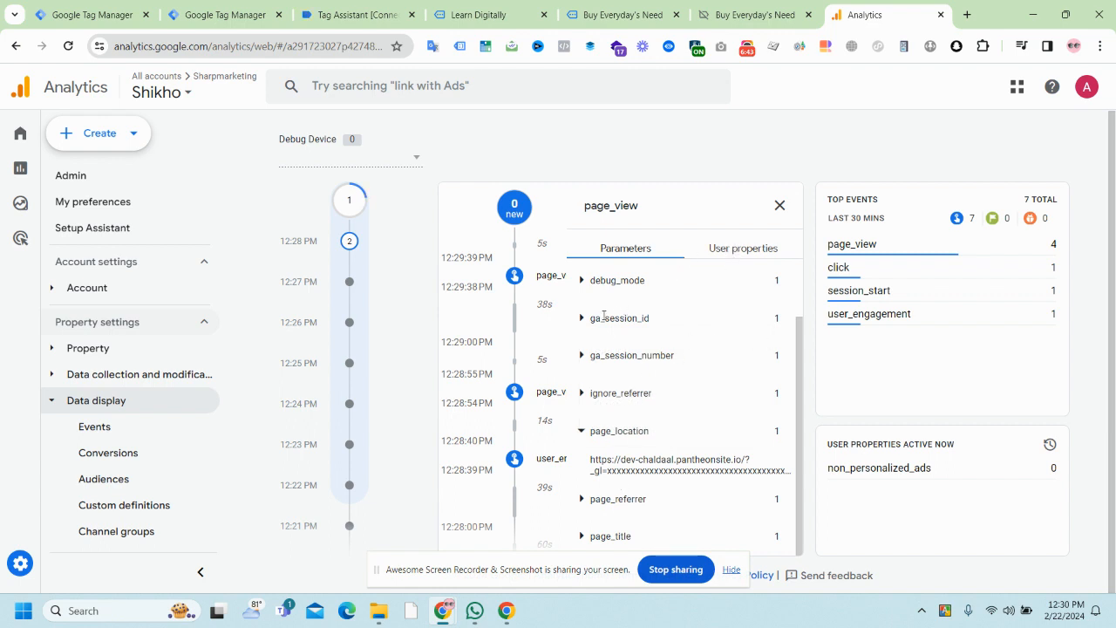
left_click(581, 319)
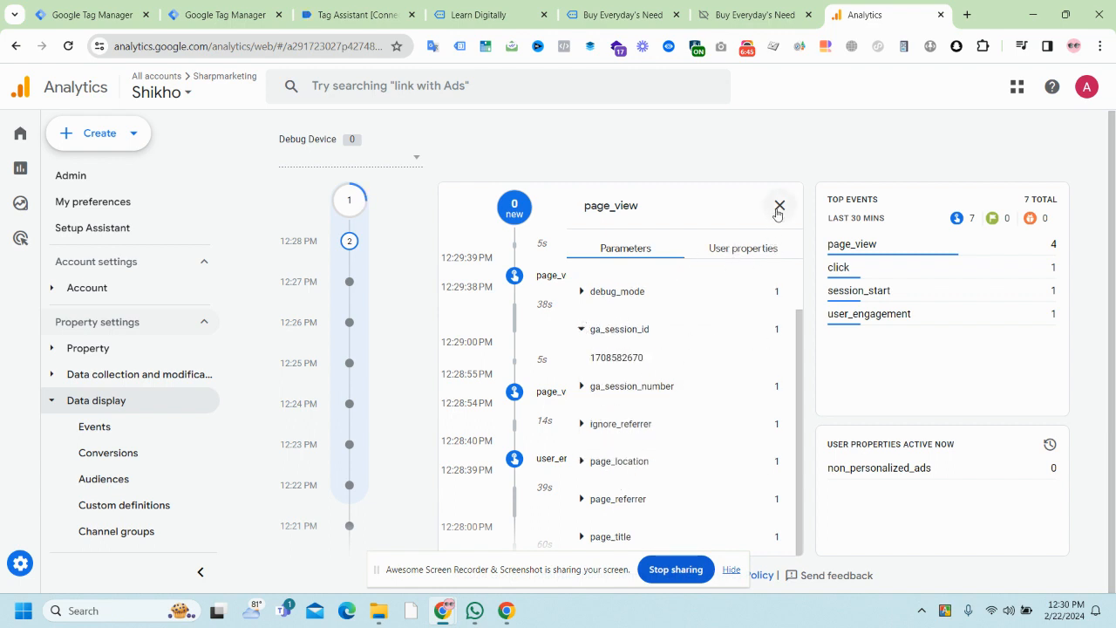
left_click(780, 206)
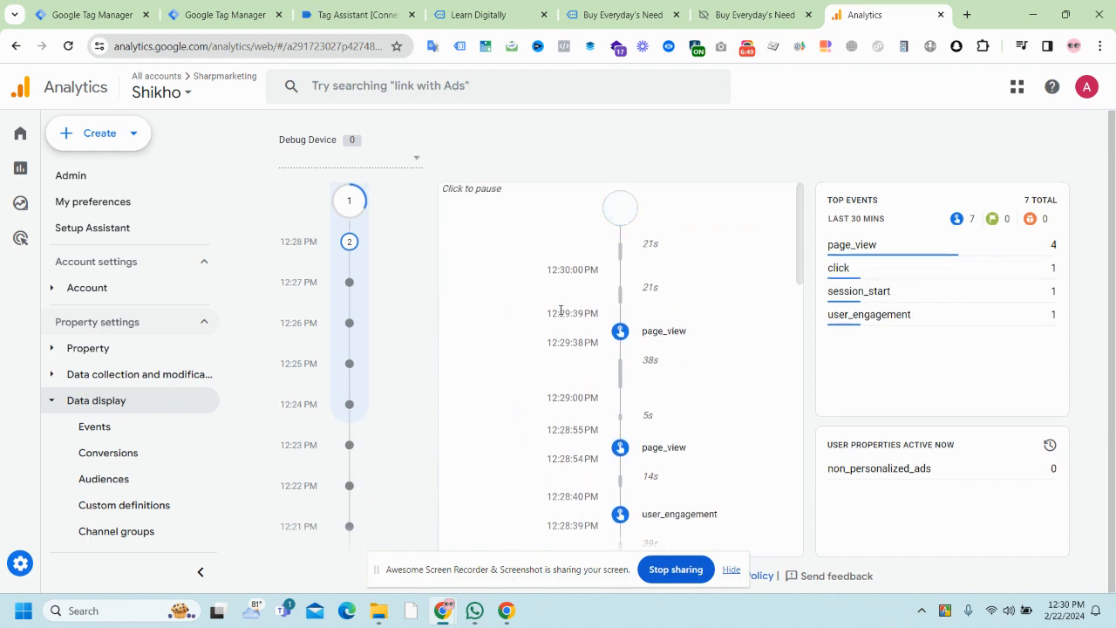
Step: Reopen the most recent page_view event in the DebugView timeline, examine its page_referrer parameter and close the details
left_click(676, 337)
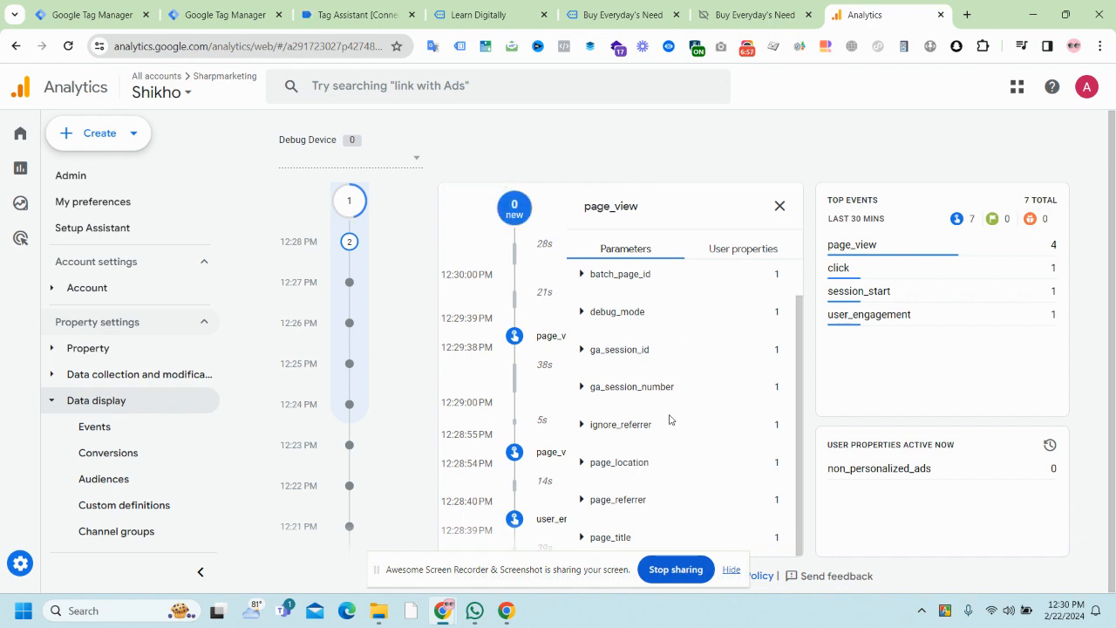
left_click(751, 250)
left_click(652, 252)
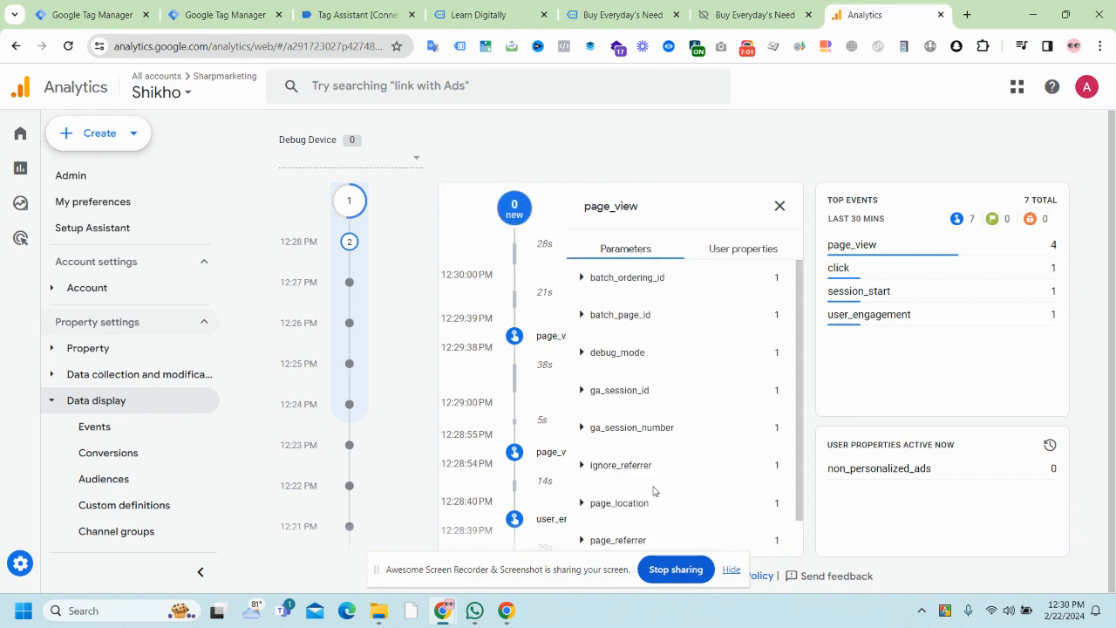
left_click(582, 465)
scroll(587, 472, "down", 1)
left_click(593, 498)
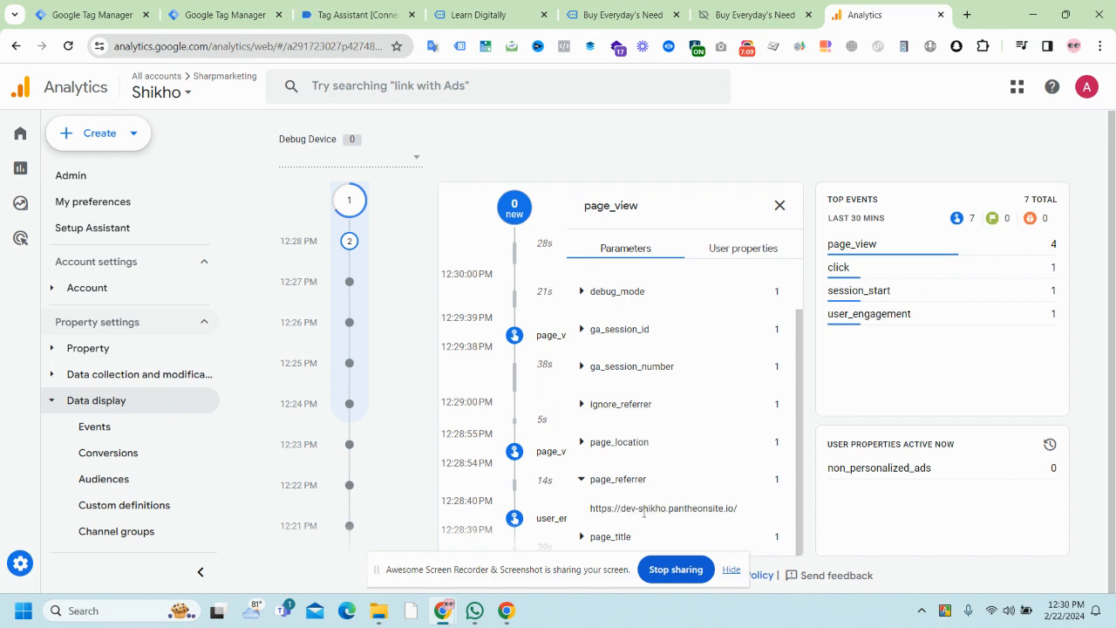
left_click_drag(738, 511, 599, 511)
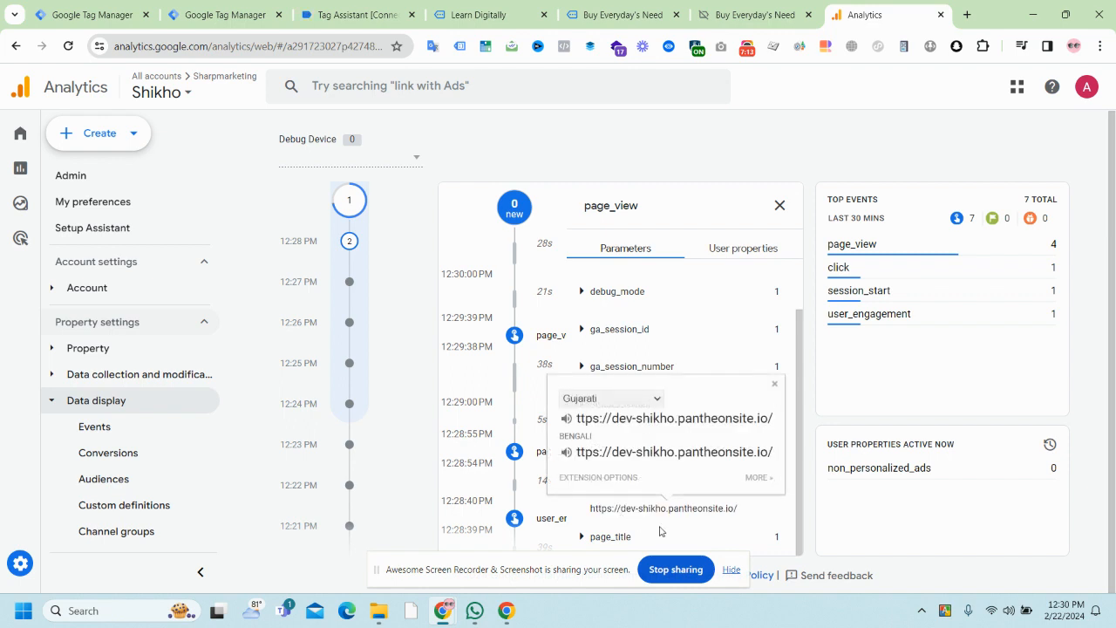
left_click(780, 206)
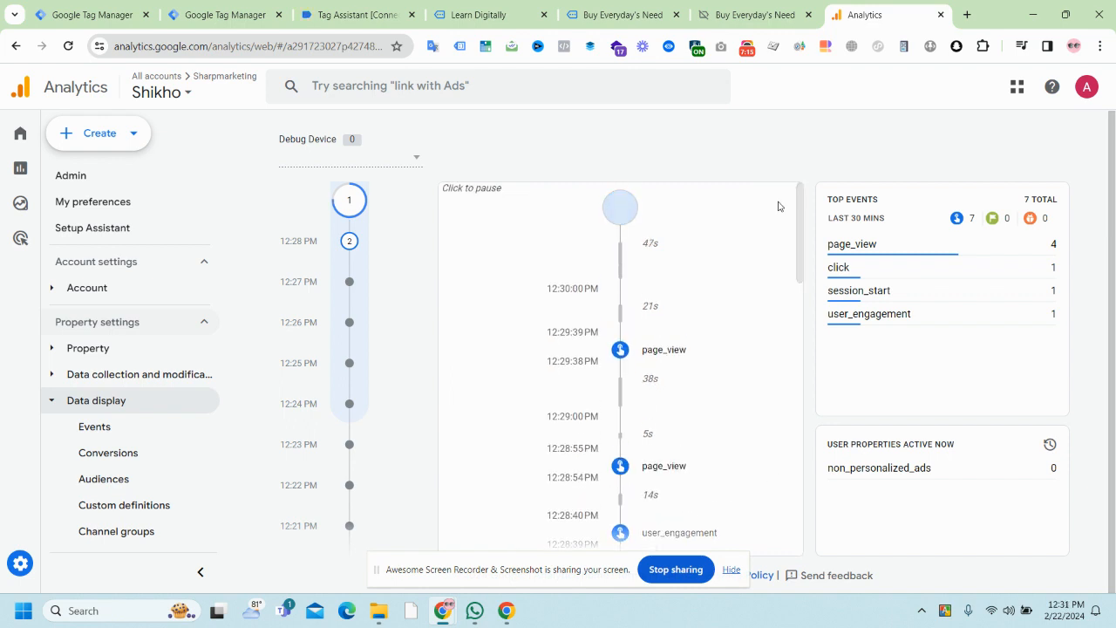